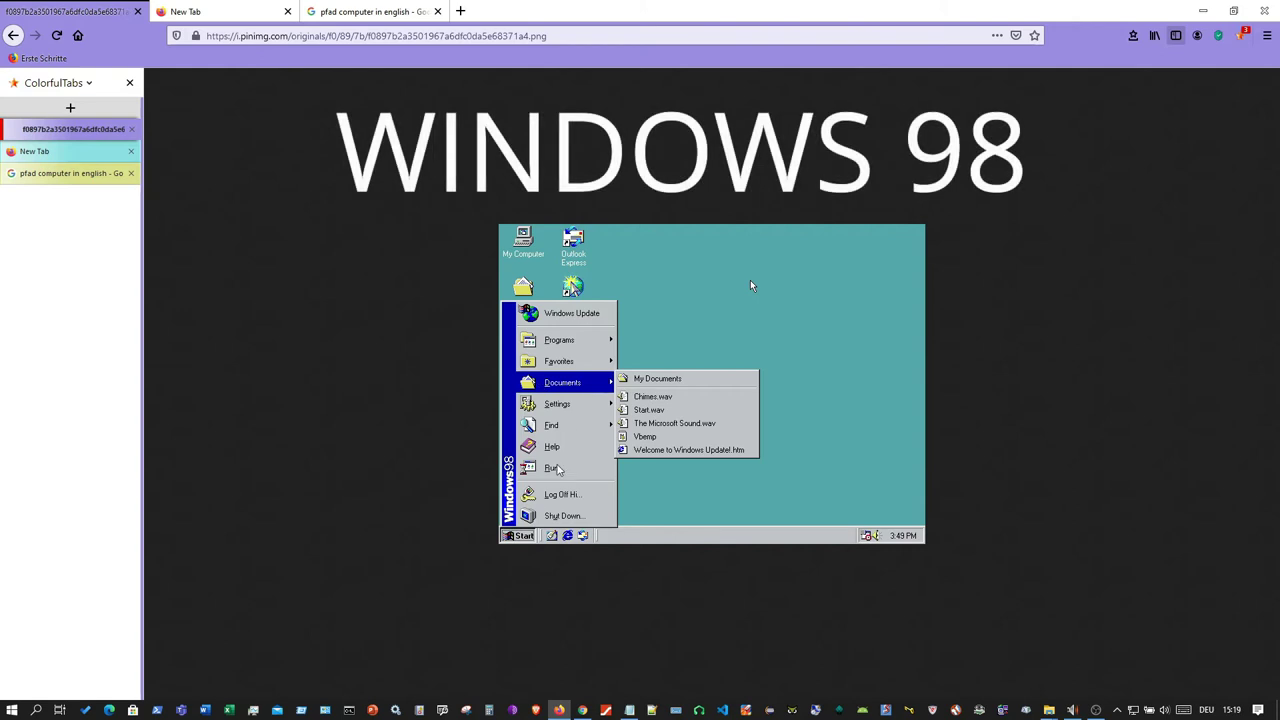
Zoom the Firefox page to 200% on the Windows 98 image, then reset it to 100%
{"action": "left_click", "coordinate": [1266, 35]}
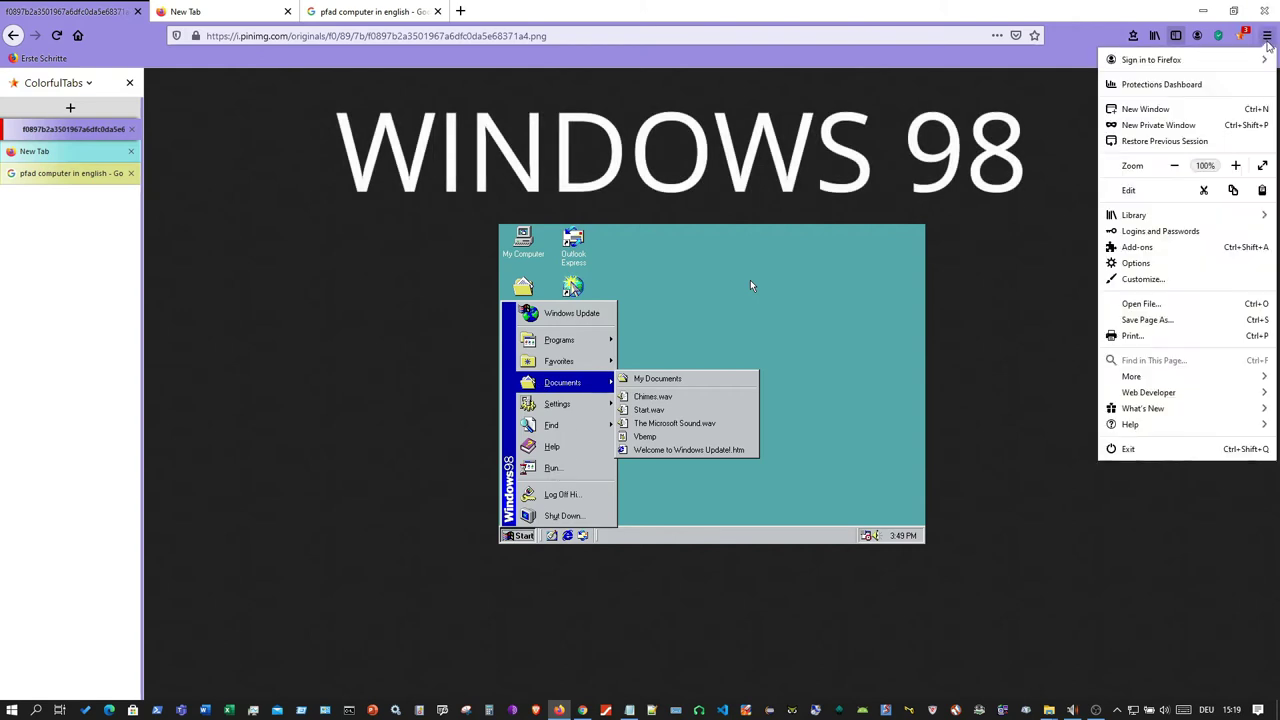
{"action": "left_click", "coordinate": [1236, 166]}
{"action": "left_click", "coordinate": [1236, 166]}
{"action": "left_click", "coordinate": [1236, 166]}
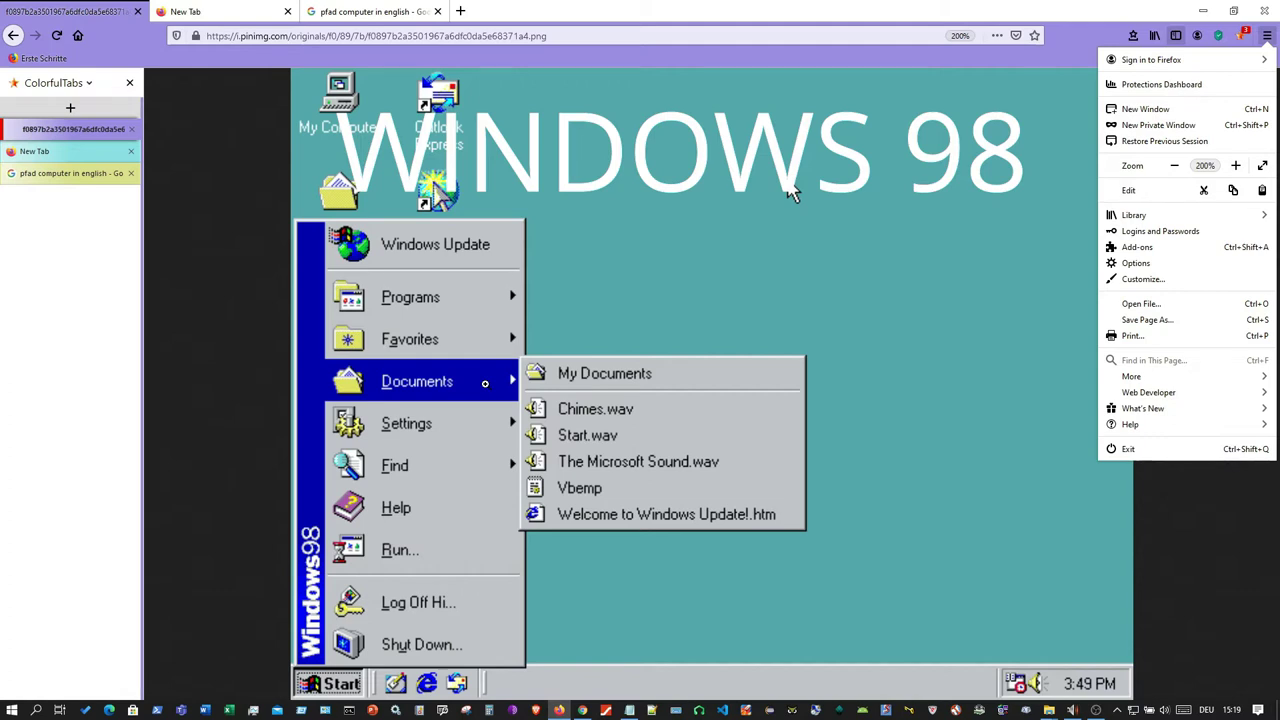
{"action": "key", "text": "ctrl+0"}
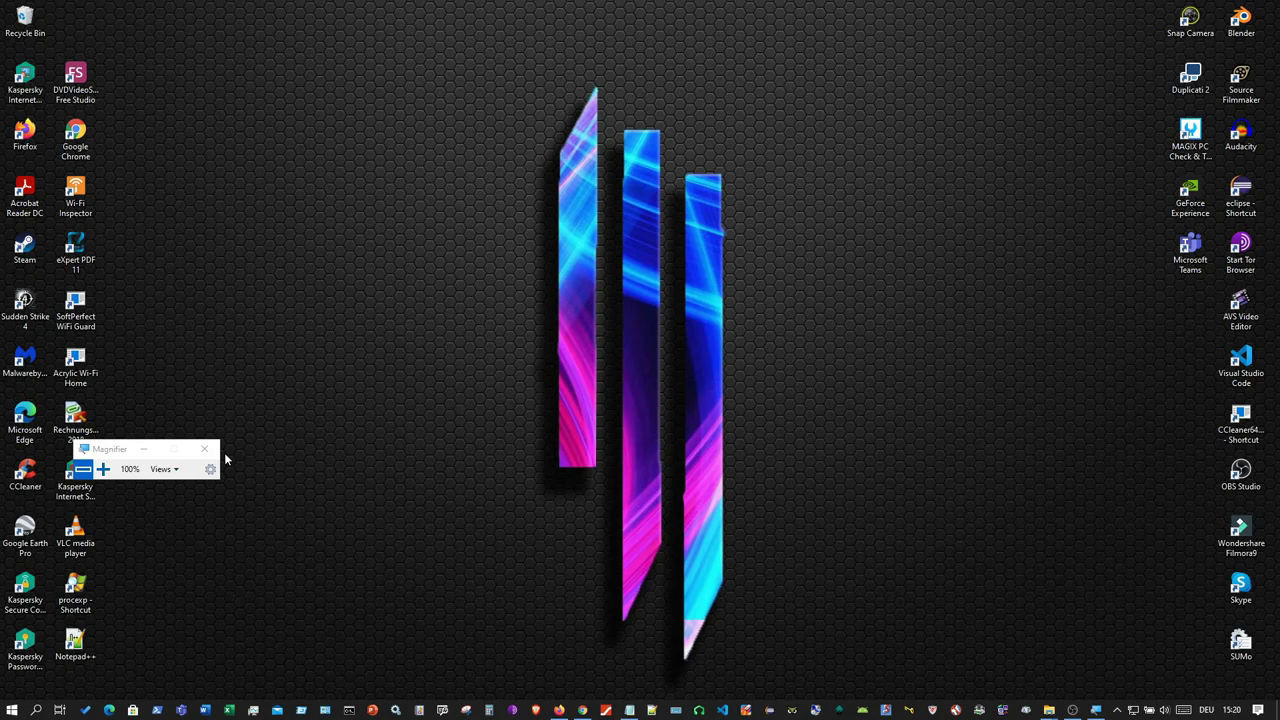
Open File Explorer, magnify the screen to 200%, and show the Desktop folder's 14 shortcuts
{"action": "key", "text": "super+e"}
{"action": "key", "text": "super+plus"}
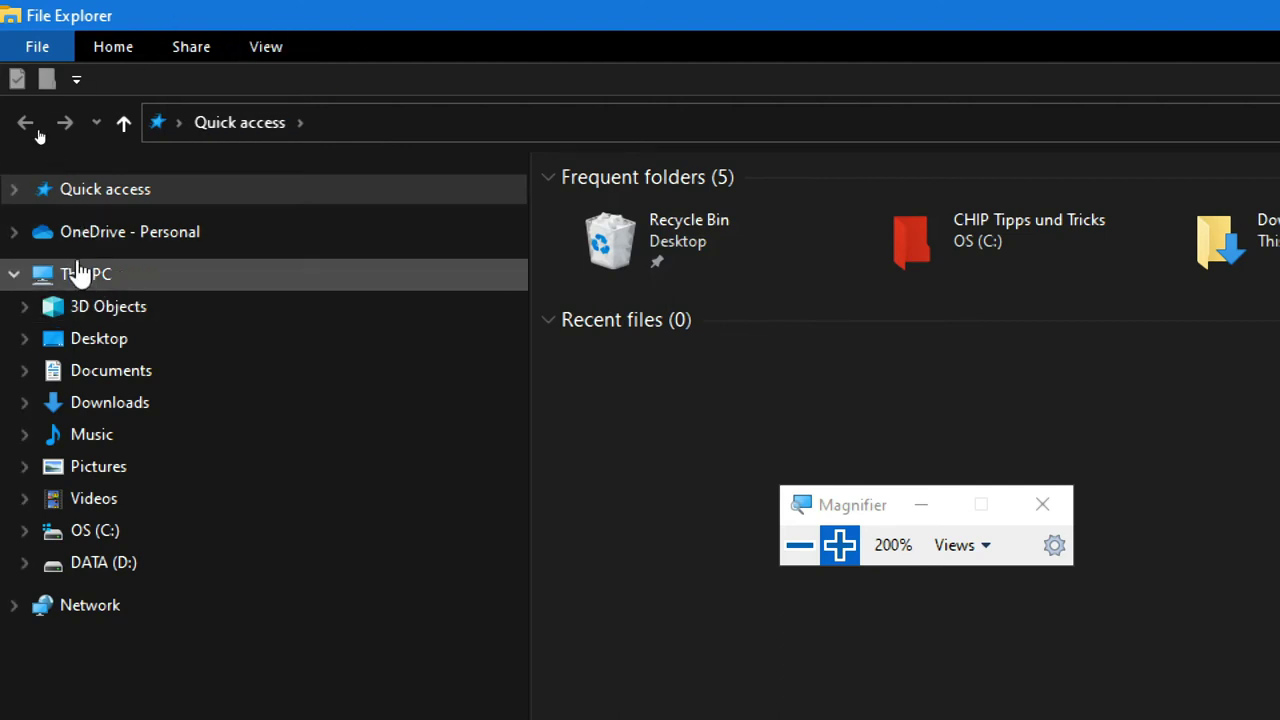
{"action": "left_click", "coordinate": [100, 346]}
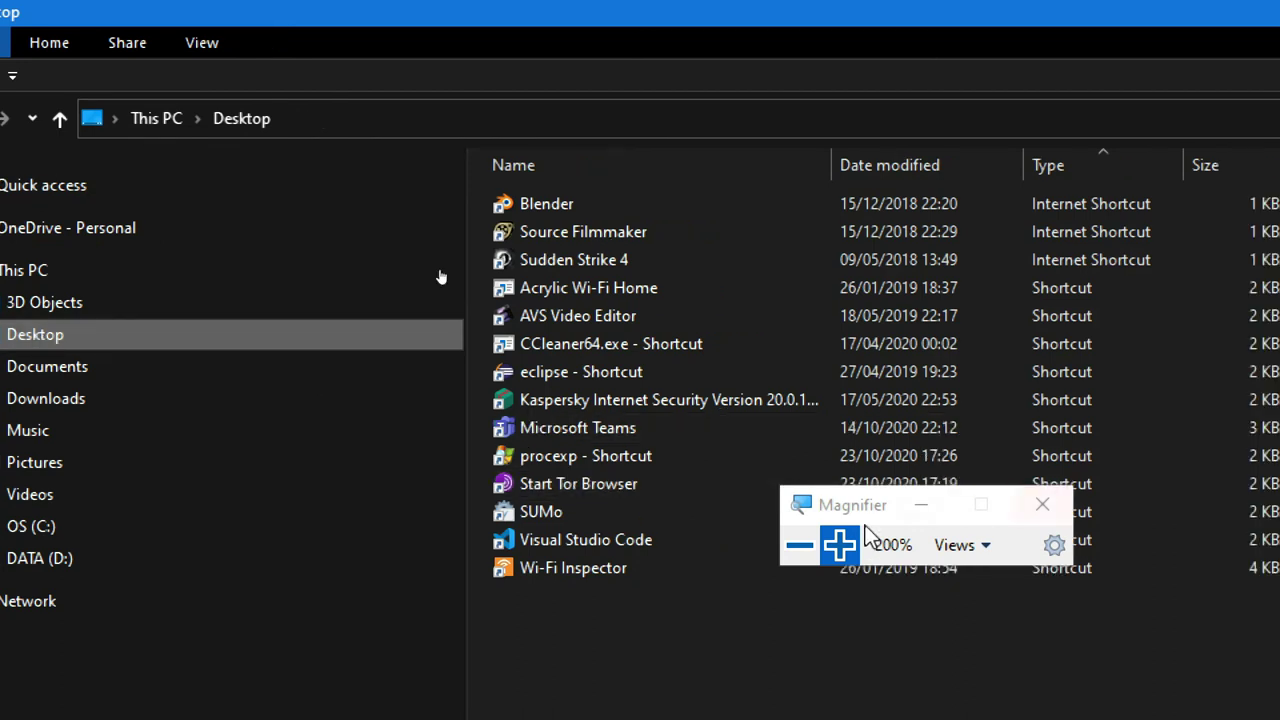
Make the Desktop address bar editable text, moving the Magnifier window off the file list
{"action": "left_click", "coordinate": [800, 553]}
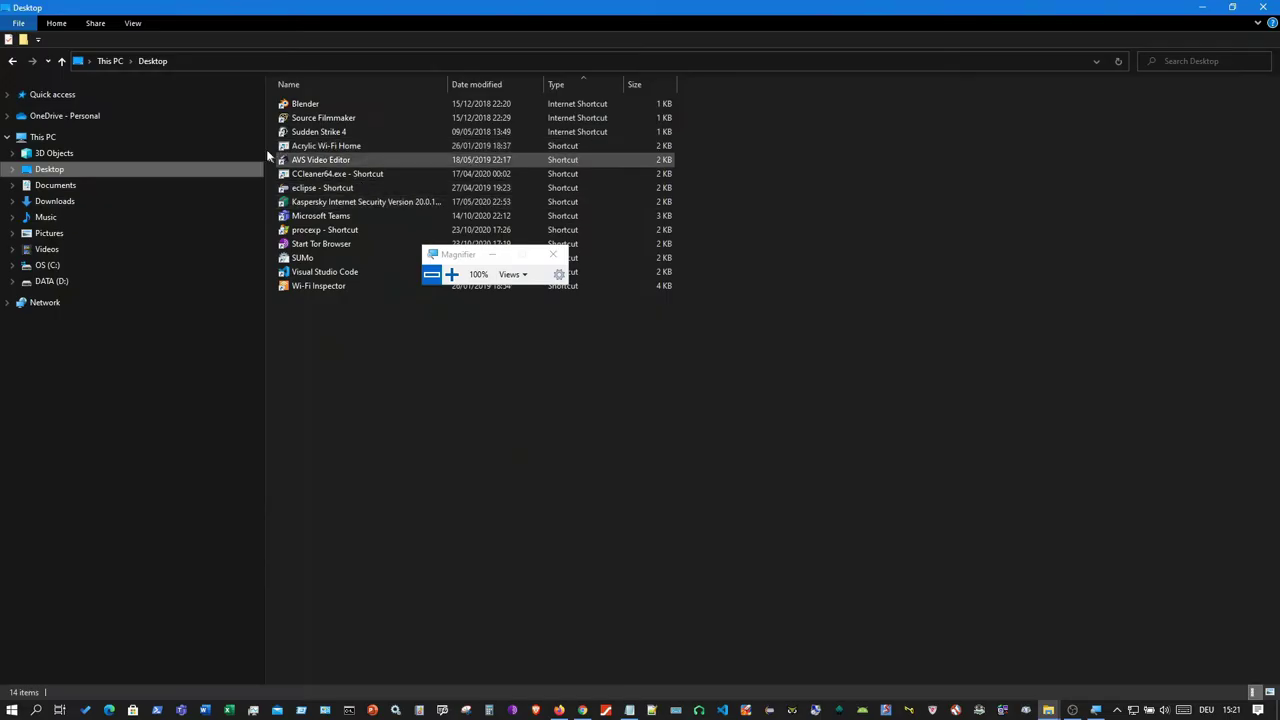
{"action": "left_click", "coordinate": [451, 275]}
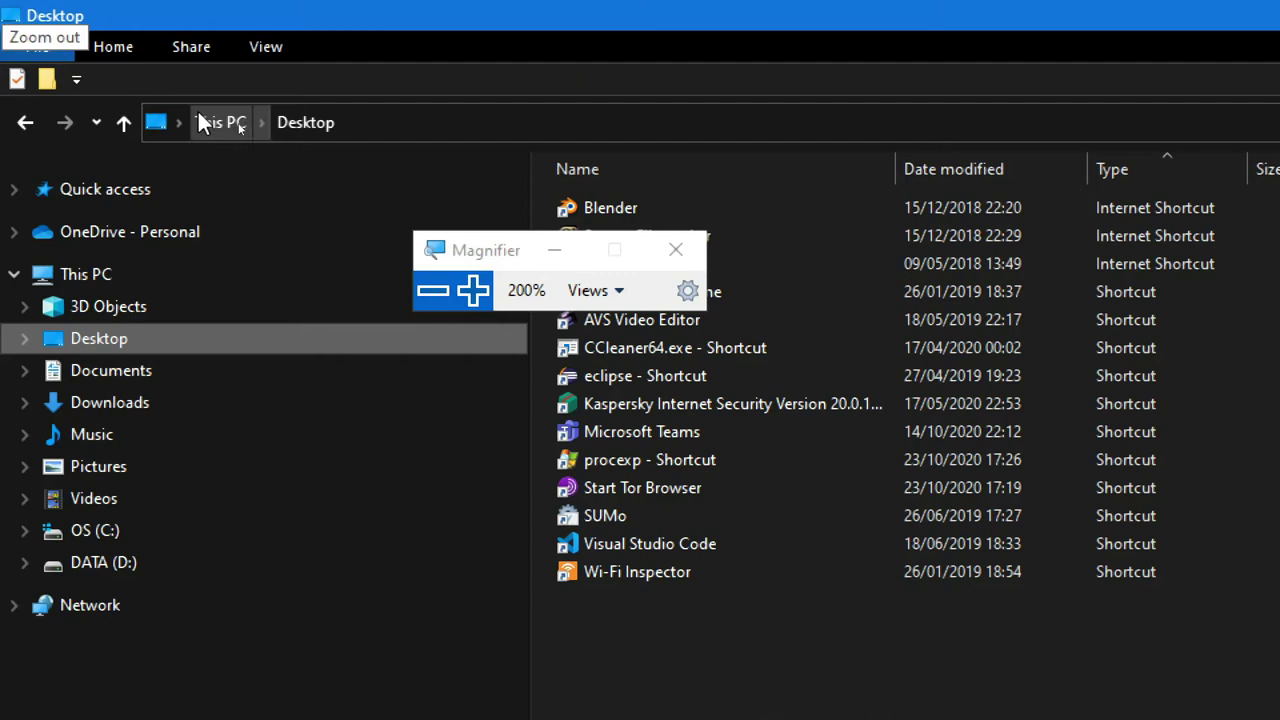
{"action": "left_click", "coordinate": [388, 117]}
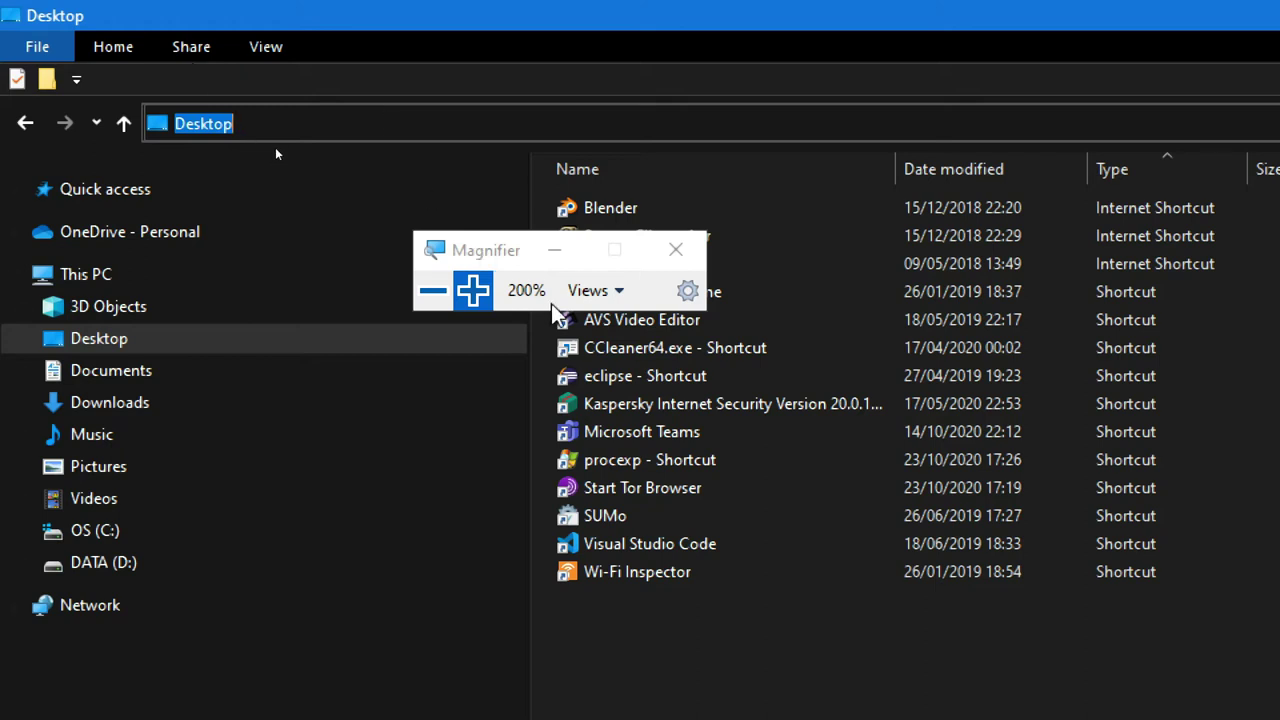
{"action": "left_click_drag", "start_coordinate": [478, 250], "coordinate": [240, 640]}
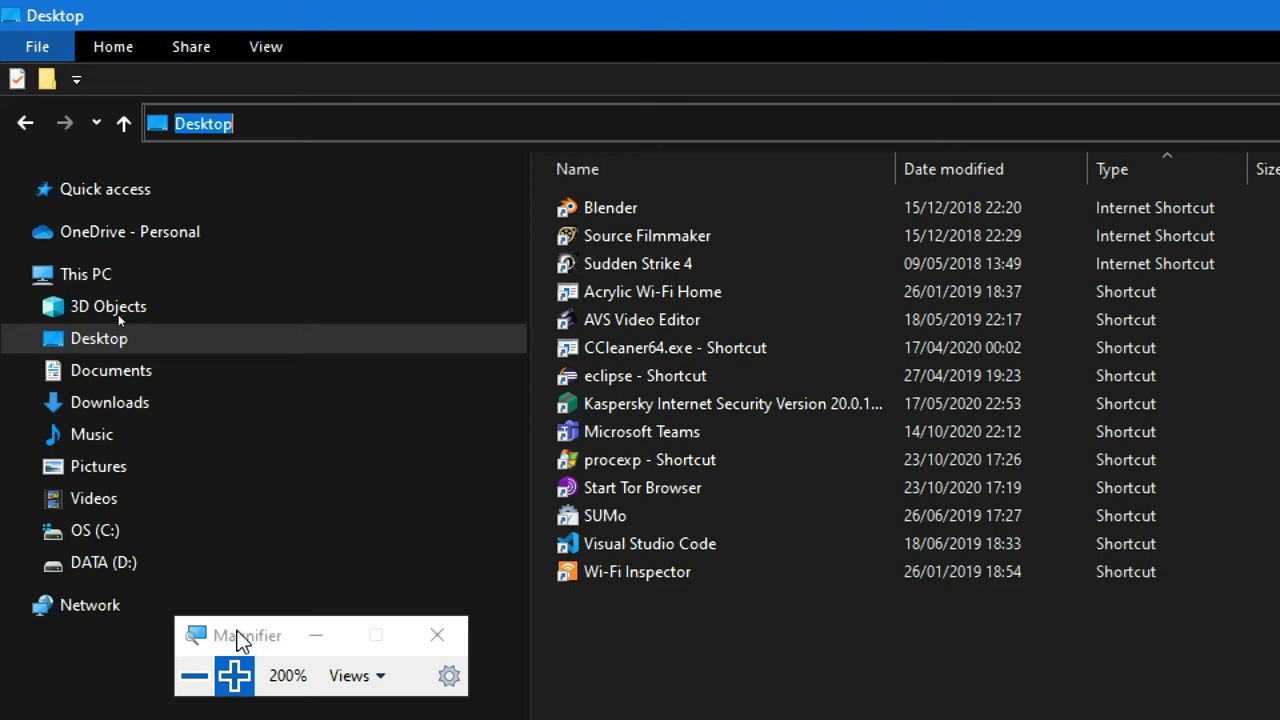
{"action": "left_click", "coordinate": [269, 126]}
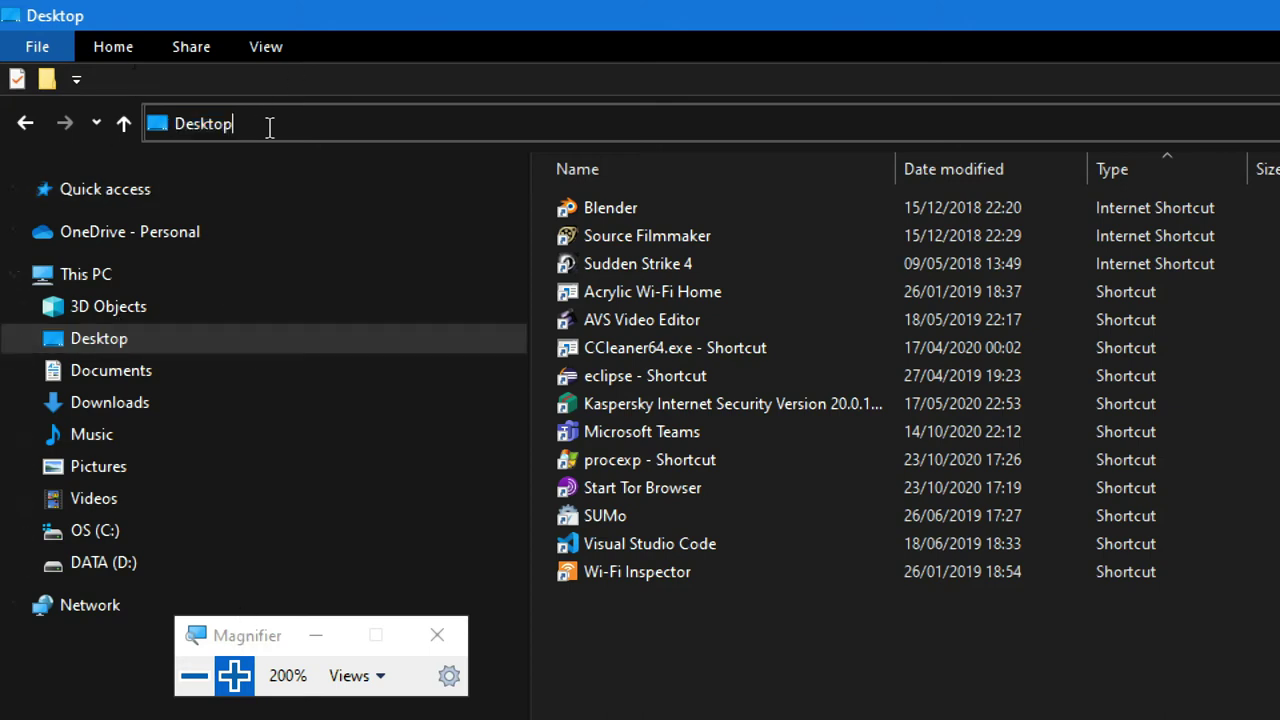
Enter C:\ProgramData\Microsoft\Windows\Start Menu\Programs in the location field at normal magnification
{"action": "key", "text": "super+minus"}
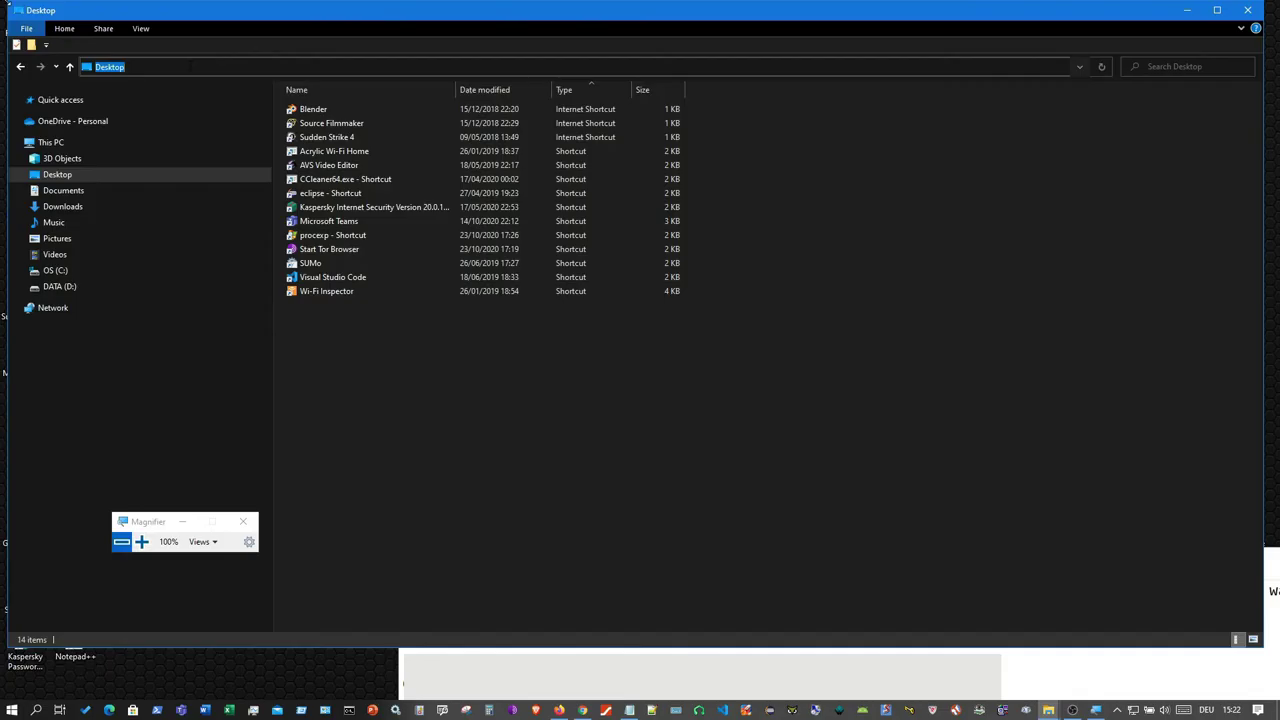
{"action": "type", "text": "c"}
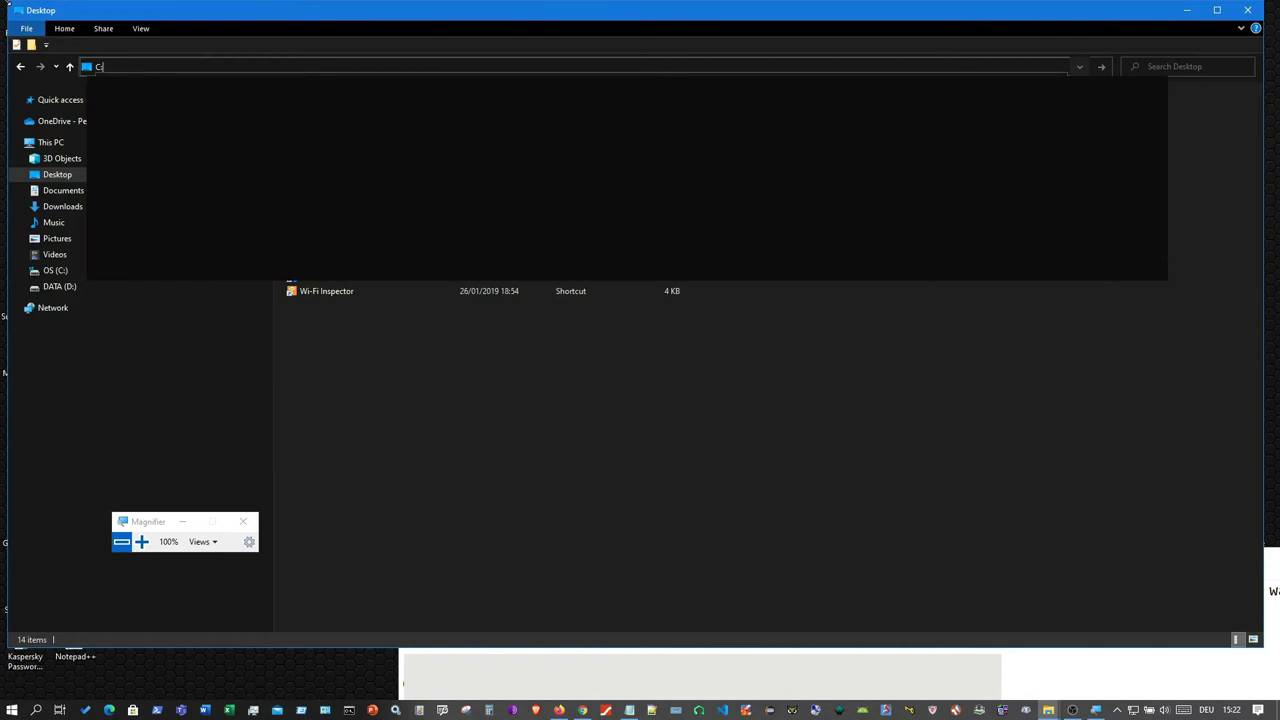
{"action": "type", "text": "\\"}
{"action": "key", "text": "BackSpace"}
{"action": "type", "text": "rogram"}
{"action": "type", "text": "Data"}
{"action": "type", "text": "\\M"}
{"action": "type", "text": "icrosoft\\Windows"}
{"action": "type", "text": "\\Start Menu\\P"}
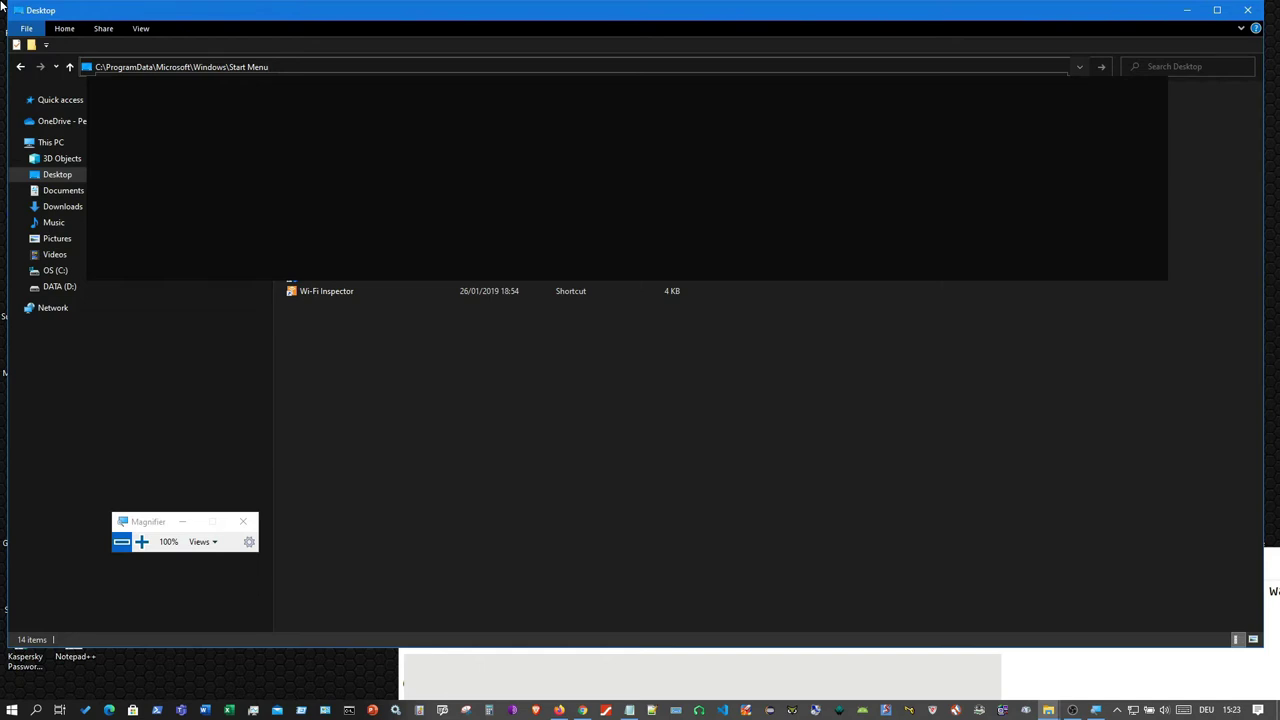
{"action": "type", "text": "rograms"}
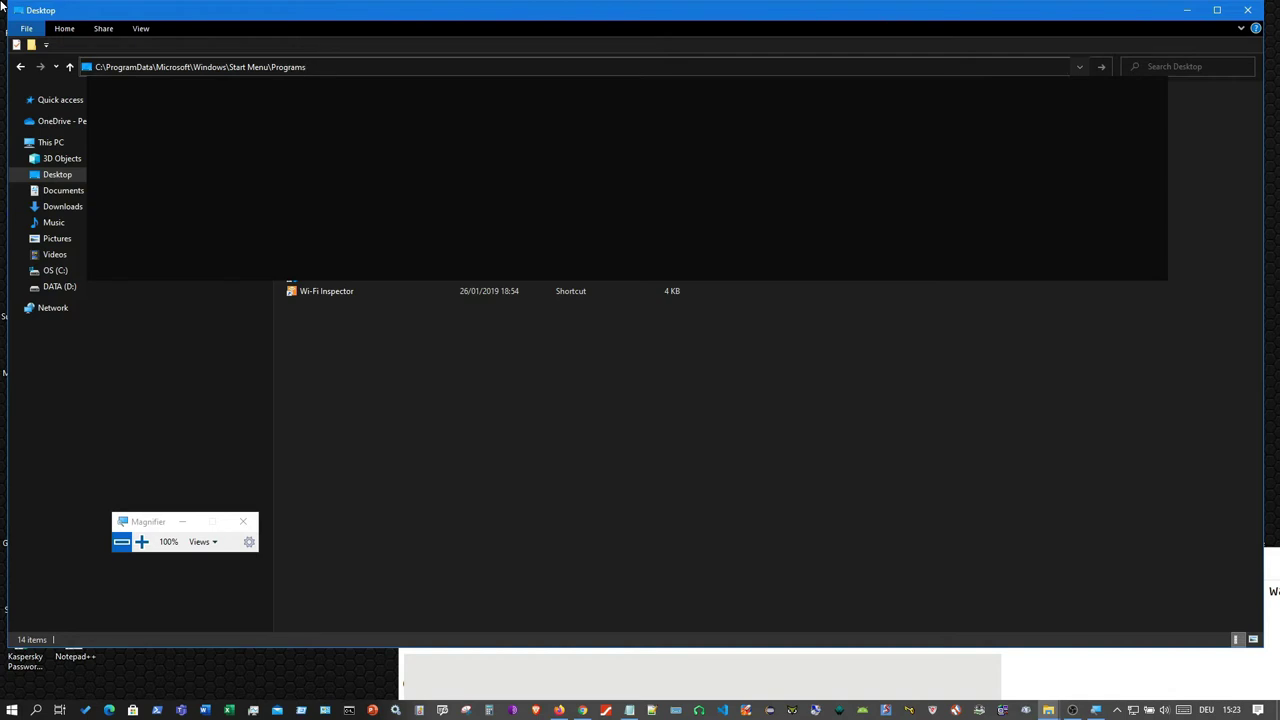
Go to the typed Start Menu Programs path, showing its 54 program folders
{"action": "left_click", "coordinate": [141, 542]}
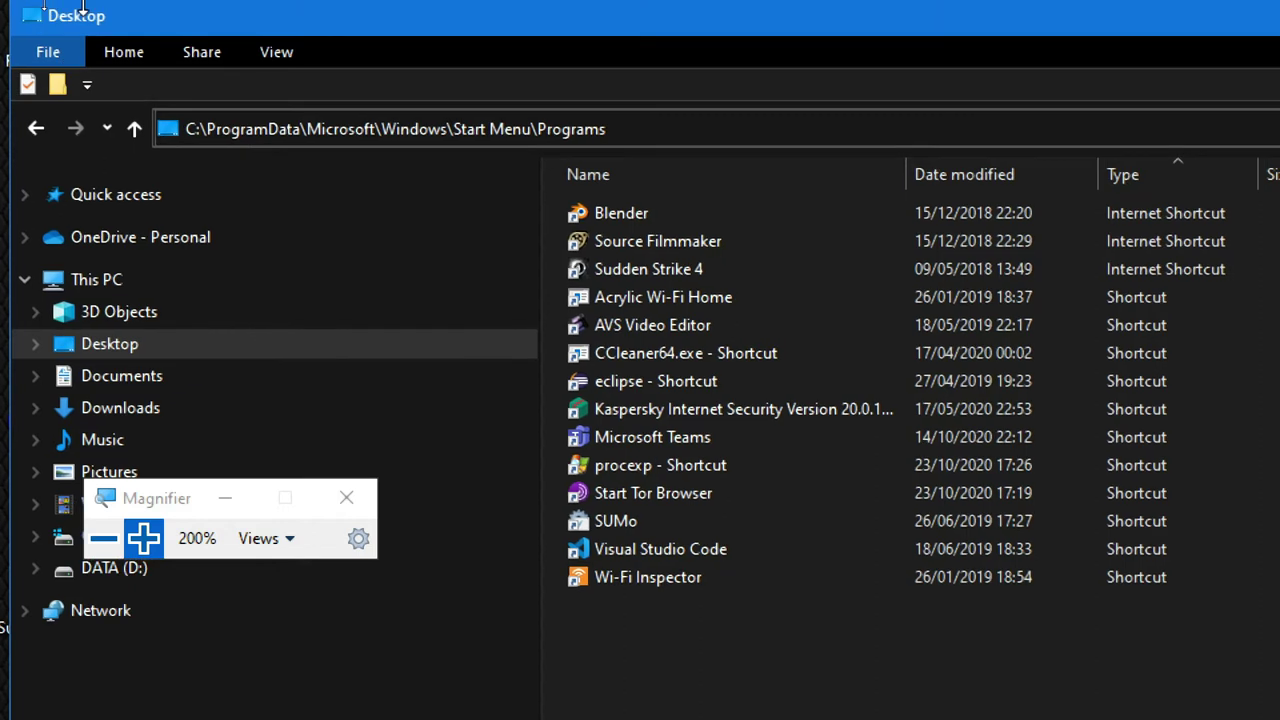
{"action": "mouse_move", "coordinate": [50, 142]}
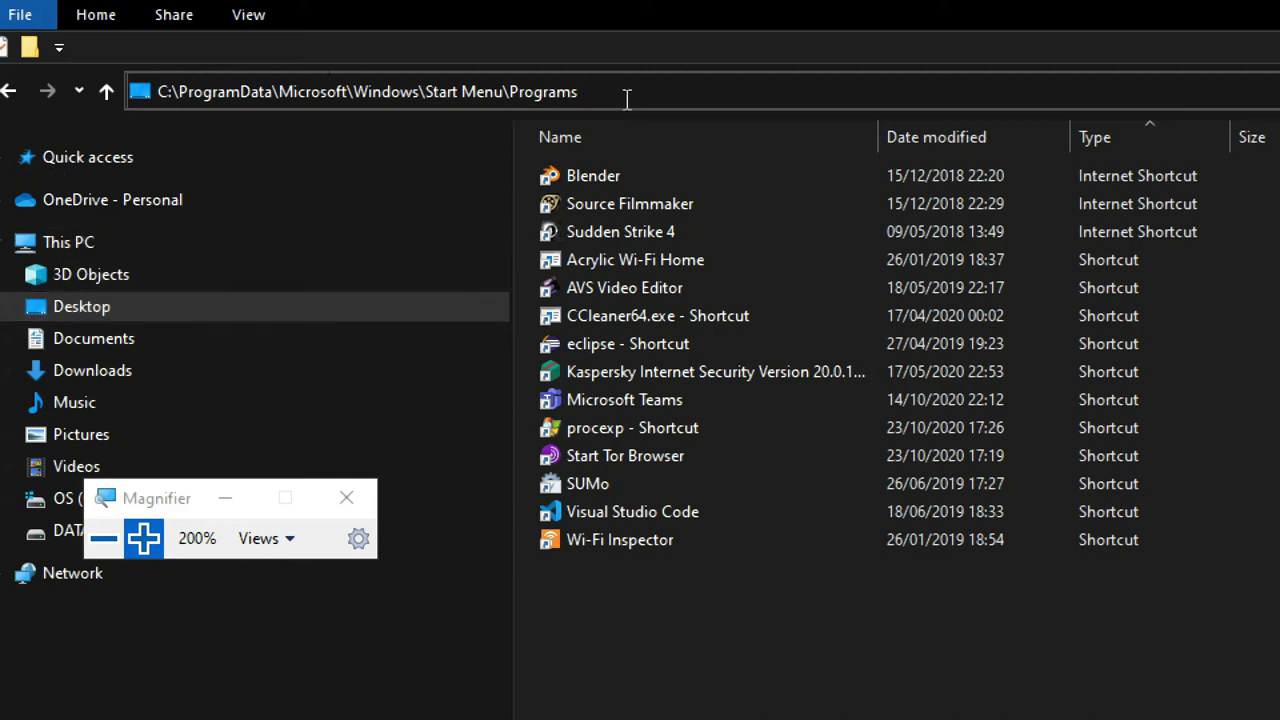
{"action": "left_click_drag", "start_coordinate": [625, 94], "coordinate": [158, 99]}
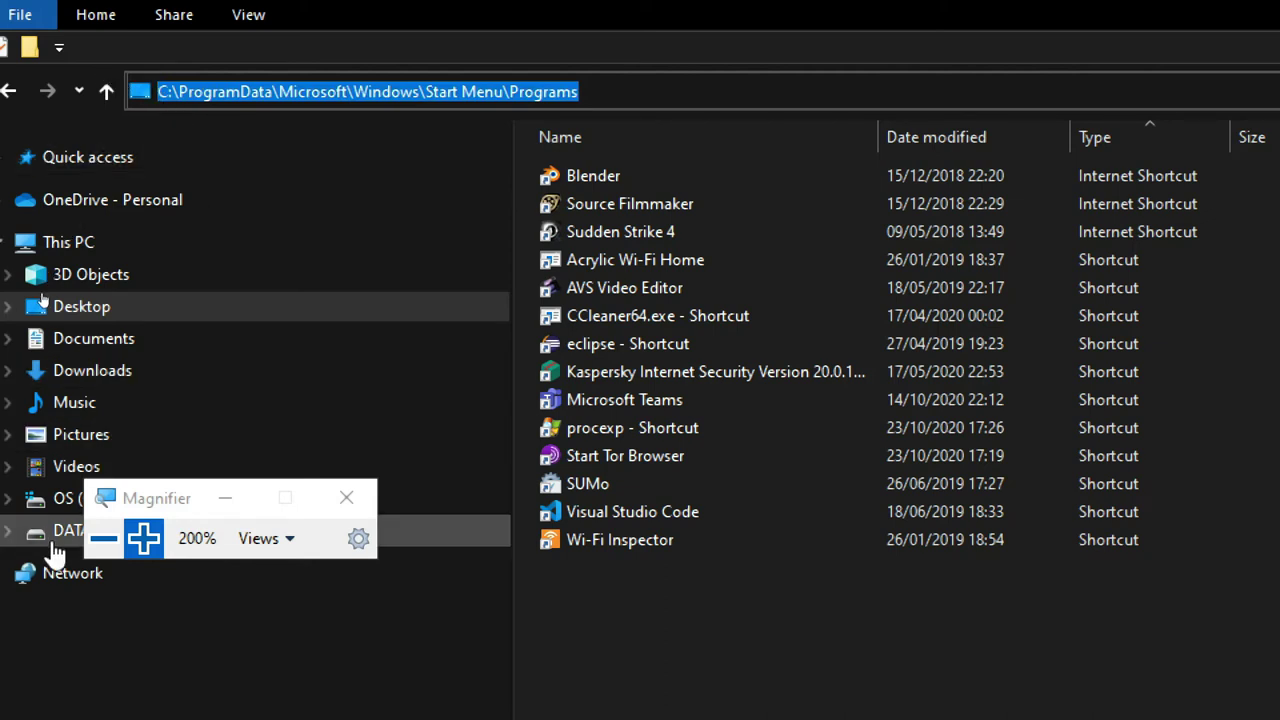
{"action": "left_click", "coordinate": [100, 545]}
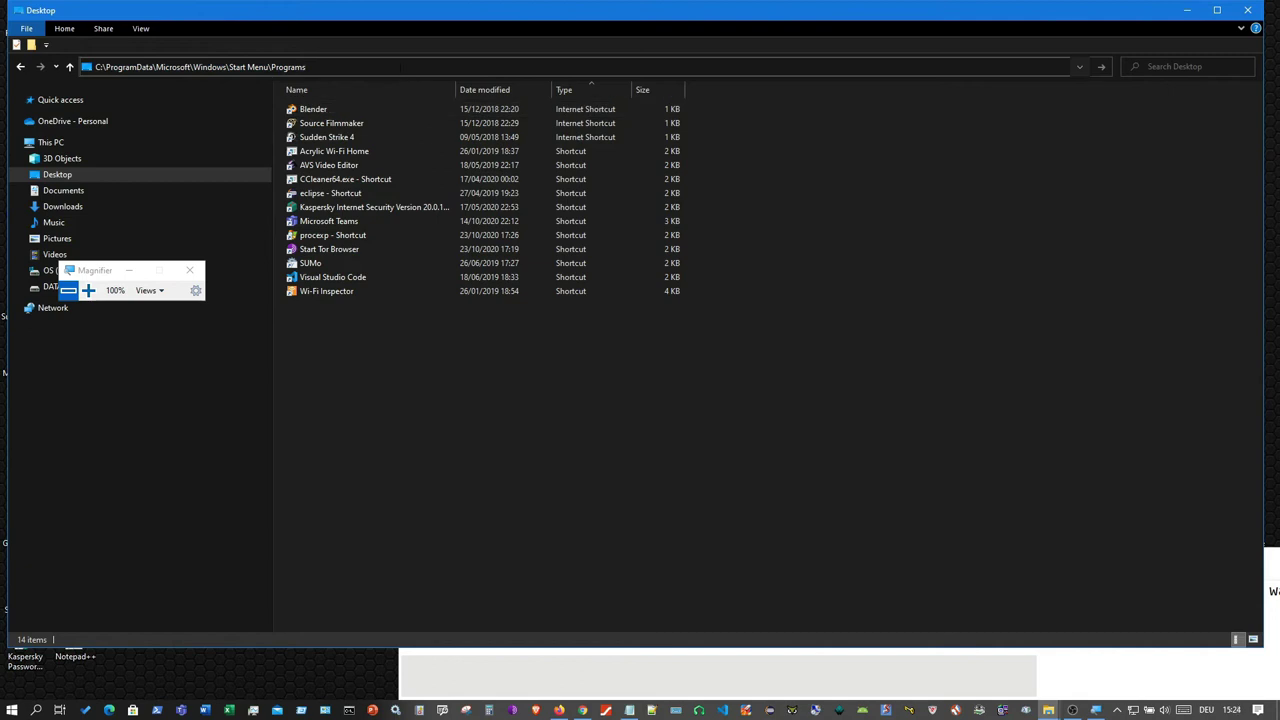
{"action": "key", "text": "Return"}
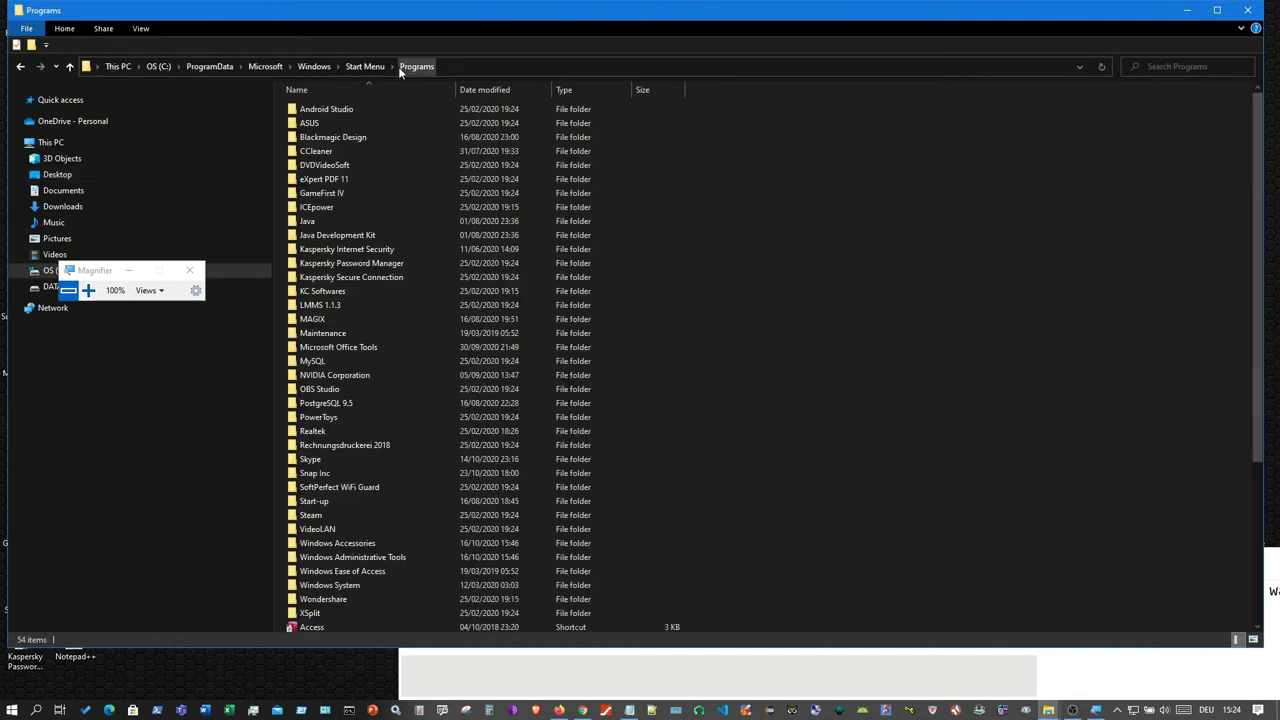
Add the Desktop toolbar beside the notification area from the taskbar's Toolbars menu
{"action": "key", "text": "super+plus"}
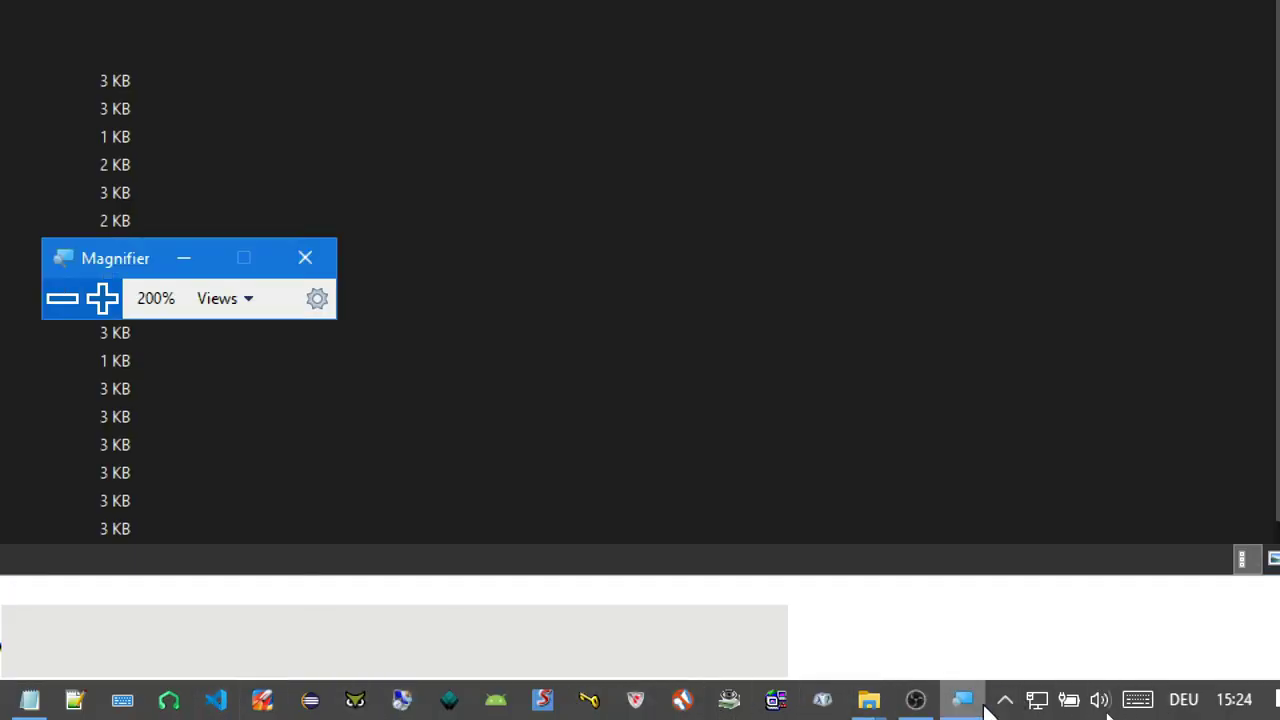
{"action": "left_click", "coordinate": [1005, 703]}
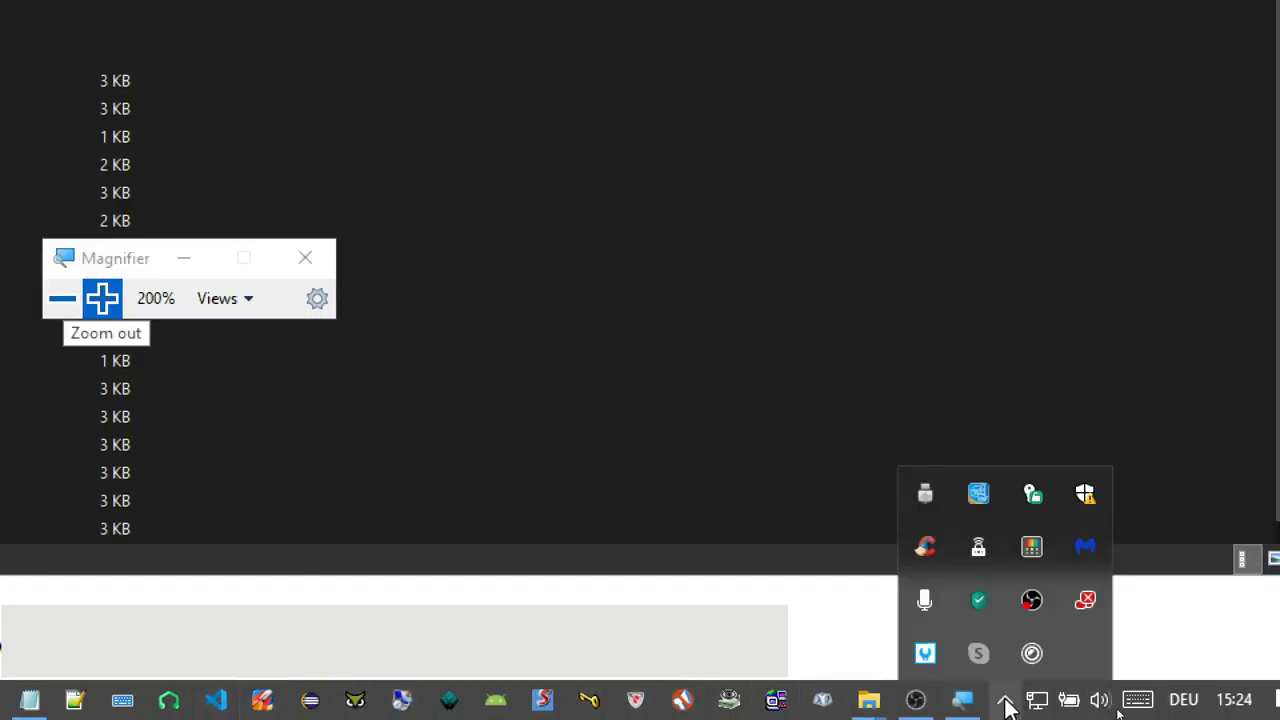
{"action": "right_click", "coordinate": [1005, 706]}
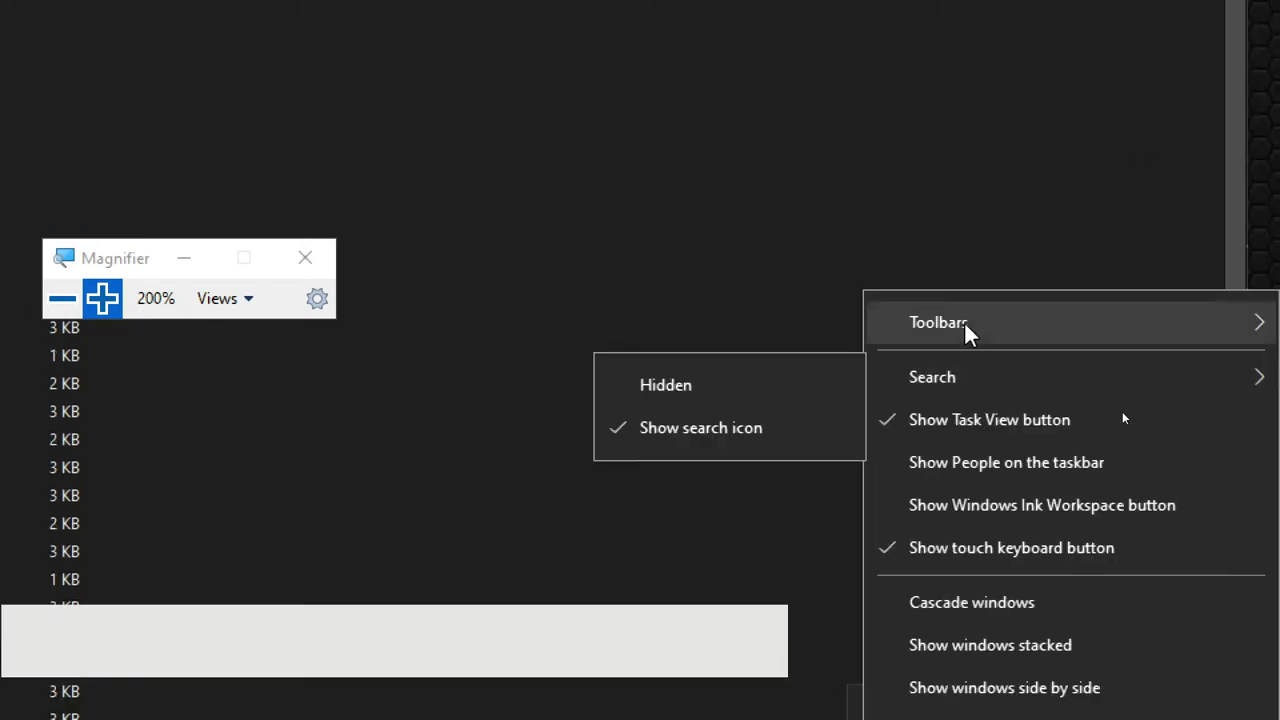
{"action": "mouse_move", "coordinate": [938, 322]}
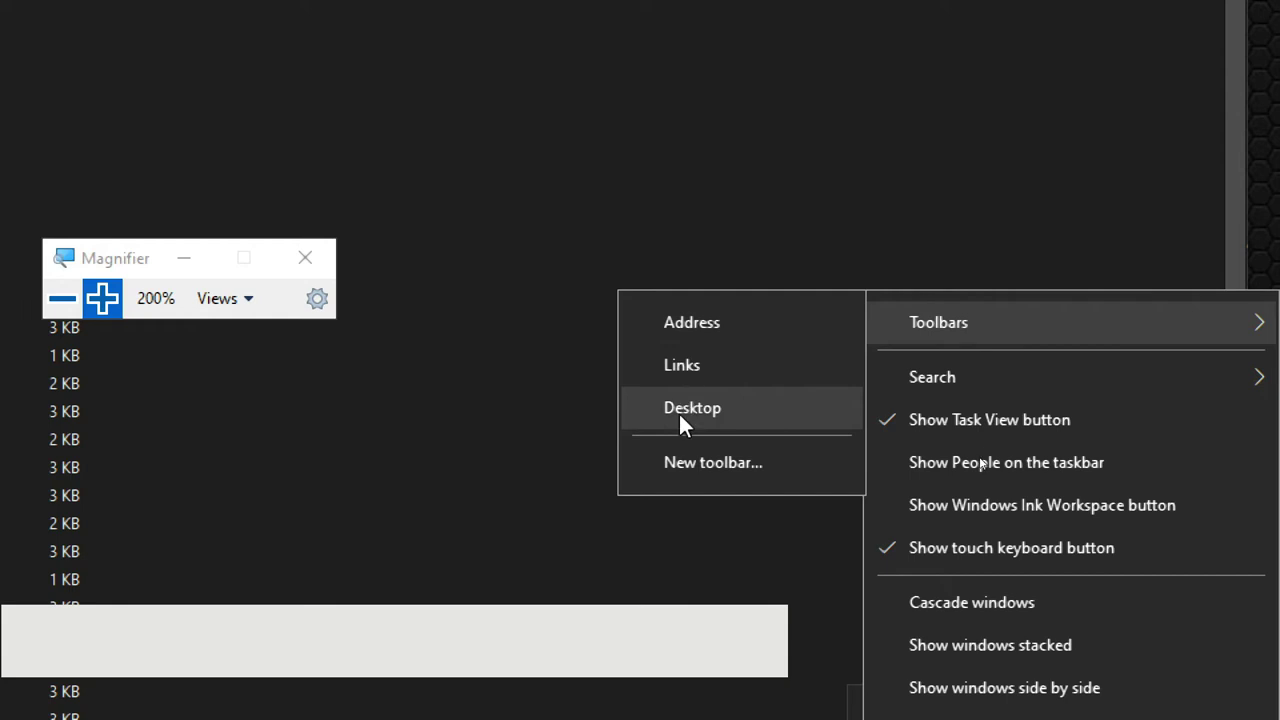
{"action": "left_click", "coordinate": [679, 412]}
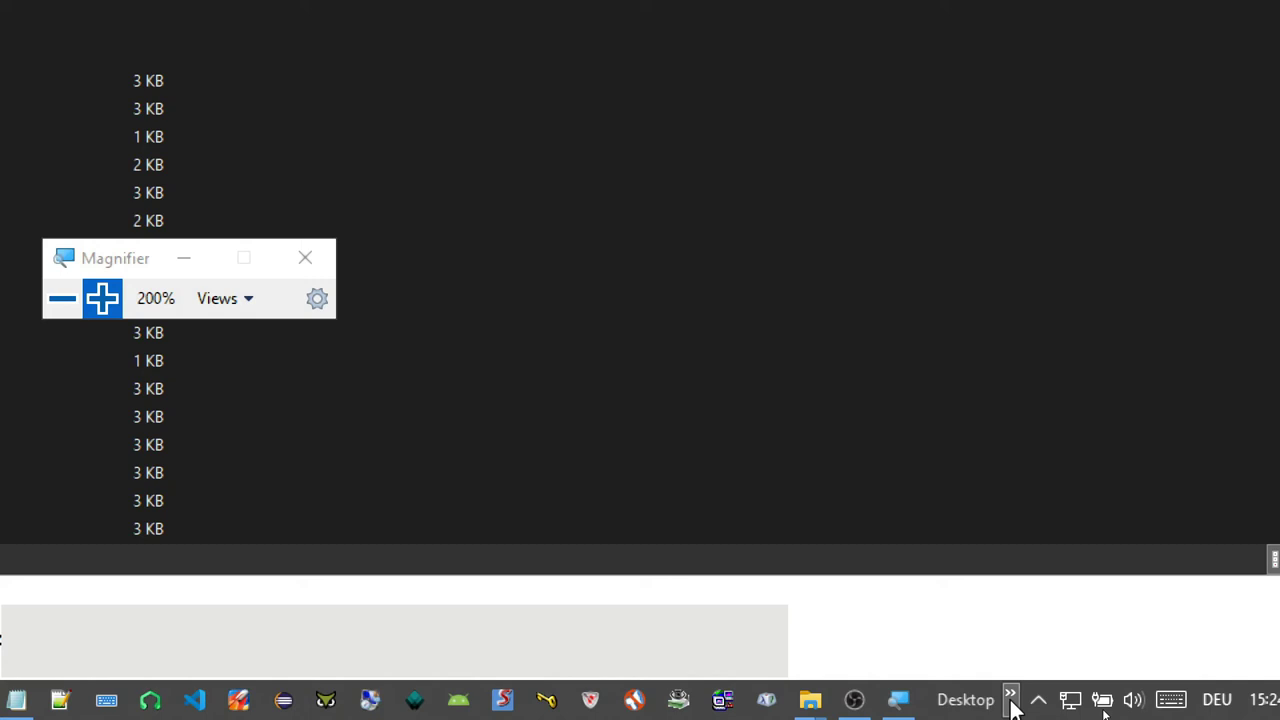
Cascade the Desktop toolbar's chevron menu through Control Panel to All Control Panel Items
{"action": "left_click", "coordinate": [1011, 701]}
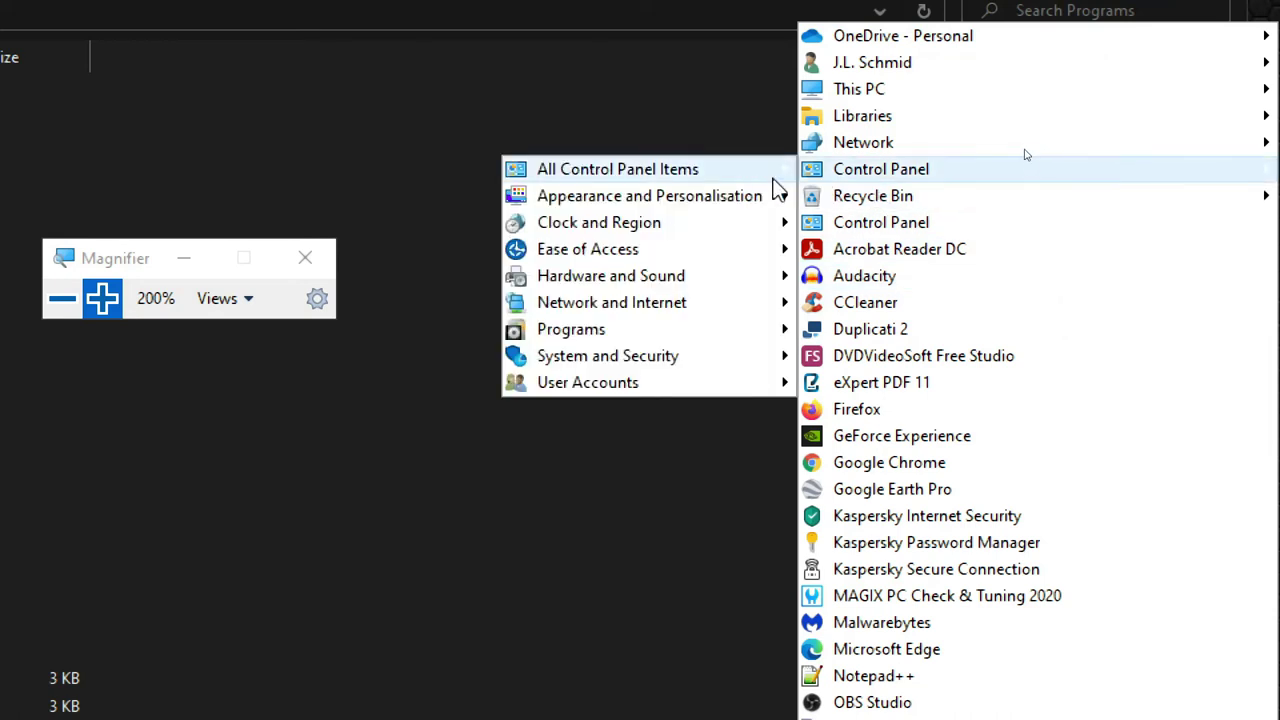
{"action": "mouse_move", "coordinate": [617, 169]}
{"action": "mouse_move", "coordinate": [881, 169]}
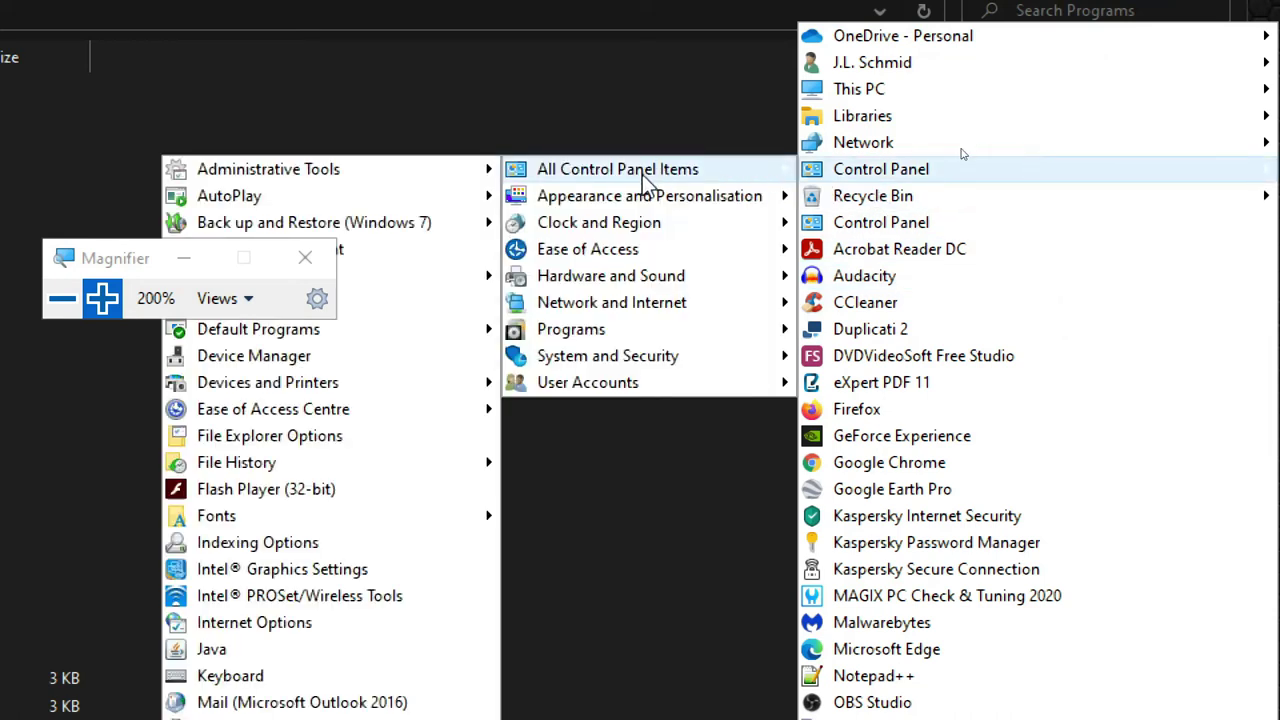
{"action": "key", "text": "super+minus"}
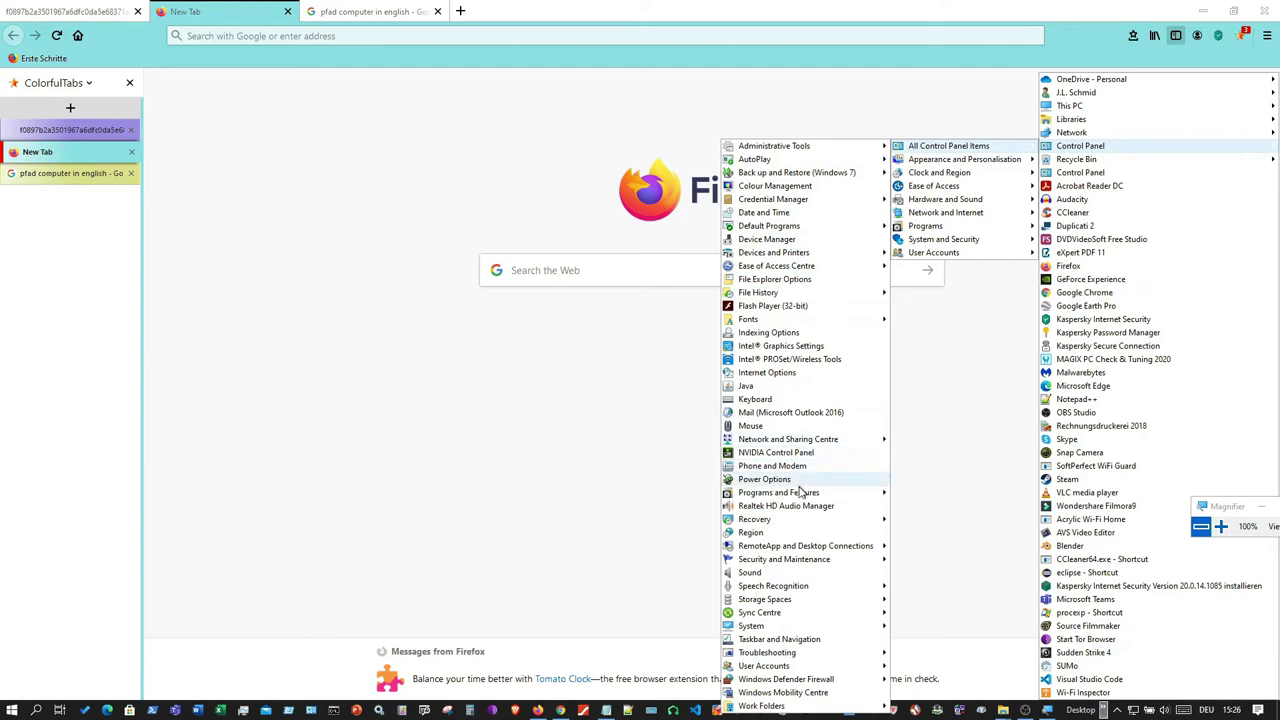
Expand Programs and Features to list installed software such as Malwarebytes
{"action": "left_click", "coordinate": [797, 497]}
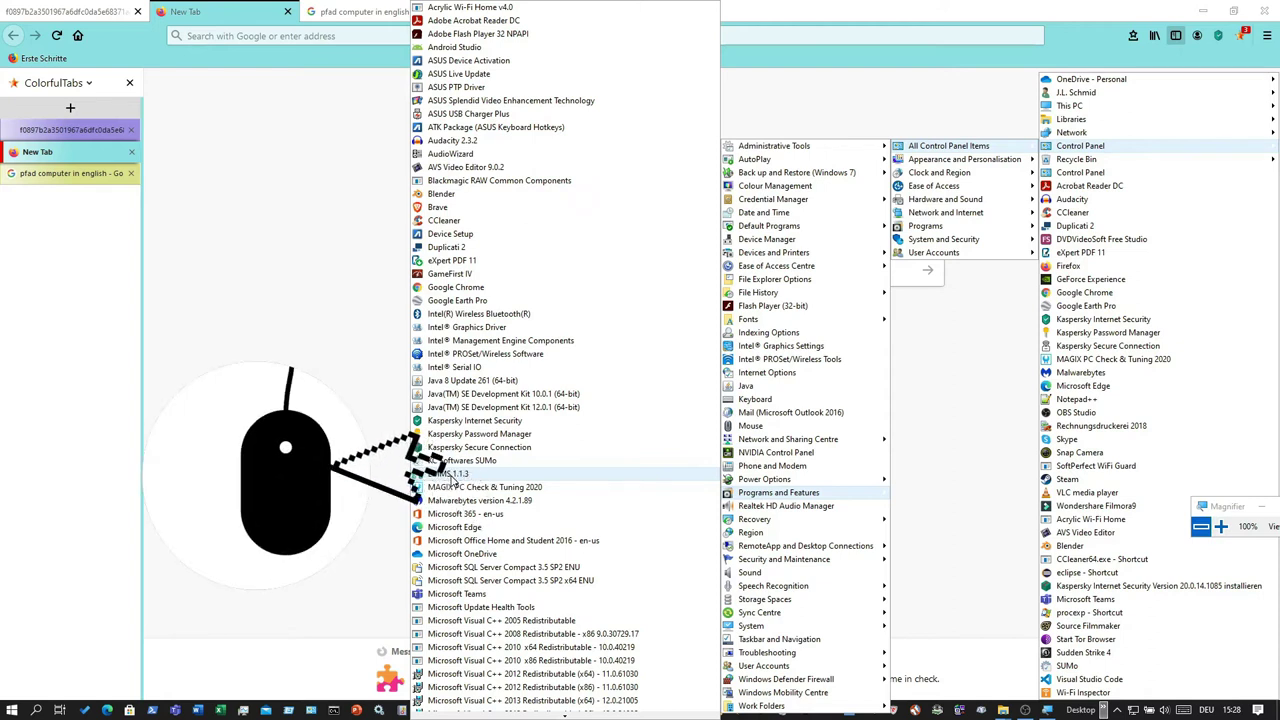
Browse the installed programs list from LMMS down to PowerToys
{"action": "right_click", "coordinate": [454, 478]}
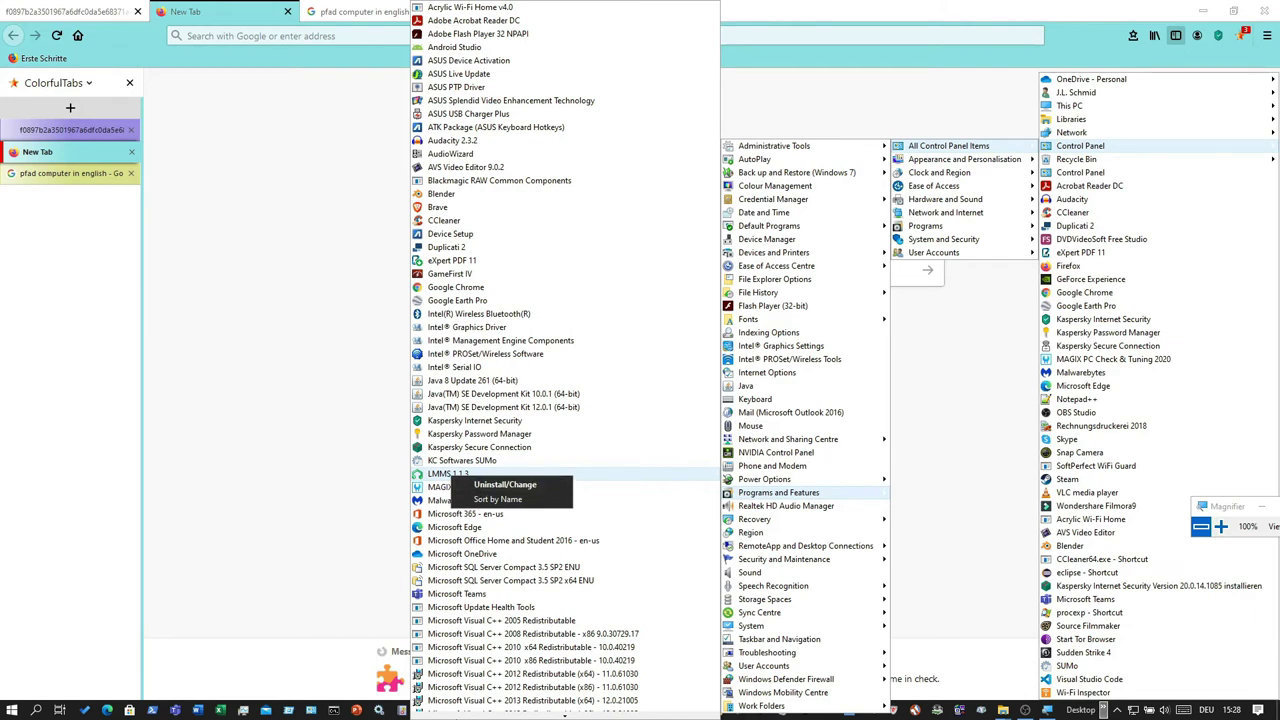
{"action": "scroll", "coordinate": [565, 400], "scroll_direction": "down", "scroll_amount": 2}
{"action": "scroll", "coordinate": [565, 400], "scroll_direction": "down", "scroll_amount": 1}
{"action": "scroll", "coordinate": [565, 400], "scroll_direction": "down", "scroll_amount": 1}
{"action": "scroll", "coordinate": [565, 400], "scroll_direction": "down", "scroll_amount": 1}
{"action": "scroll", "coordinate": [480, 700], "scroll_direction": "down", "scroll_amount": 1}
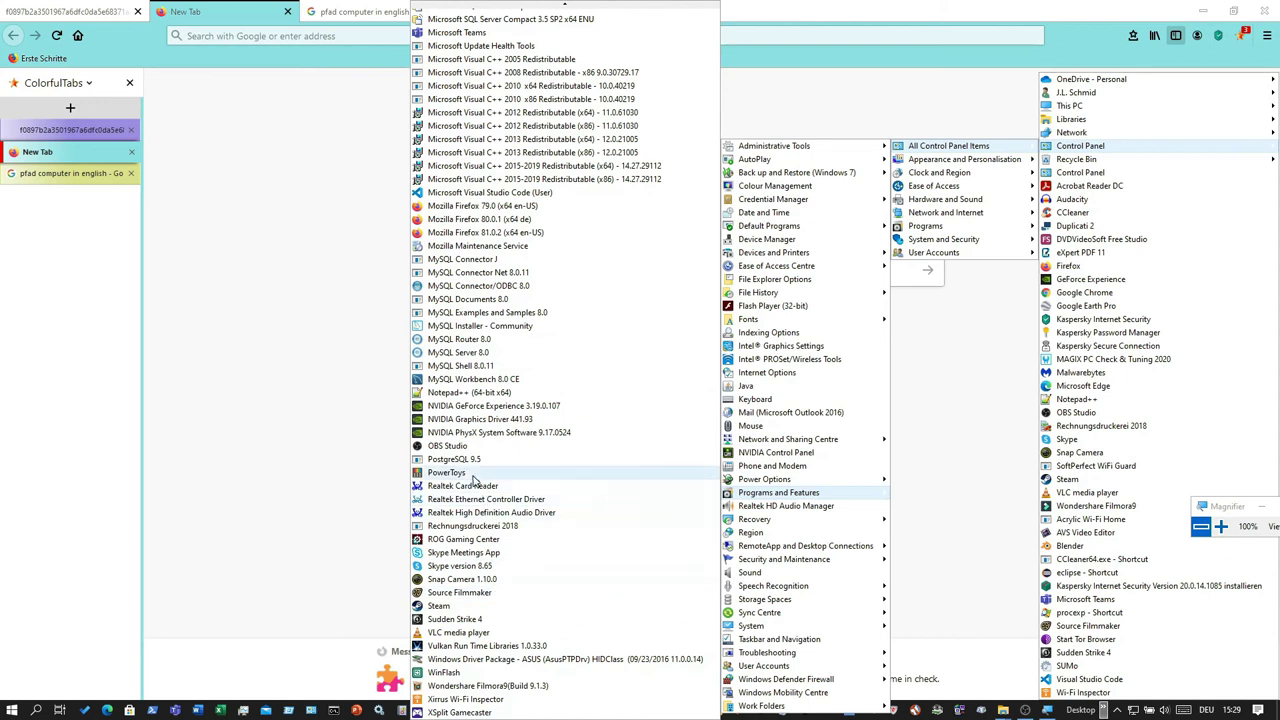
Start the PowerToys uninstall and decline it with No
{"action": "right_click", "coordinate": [470, 476]}
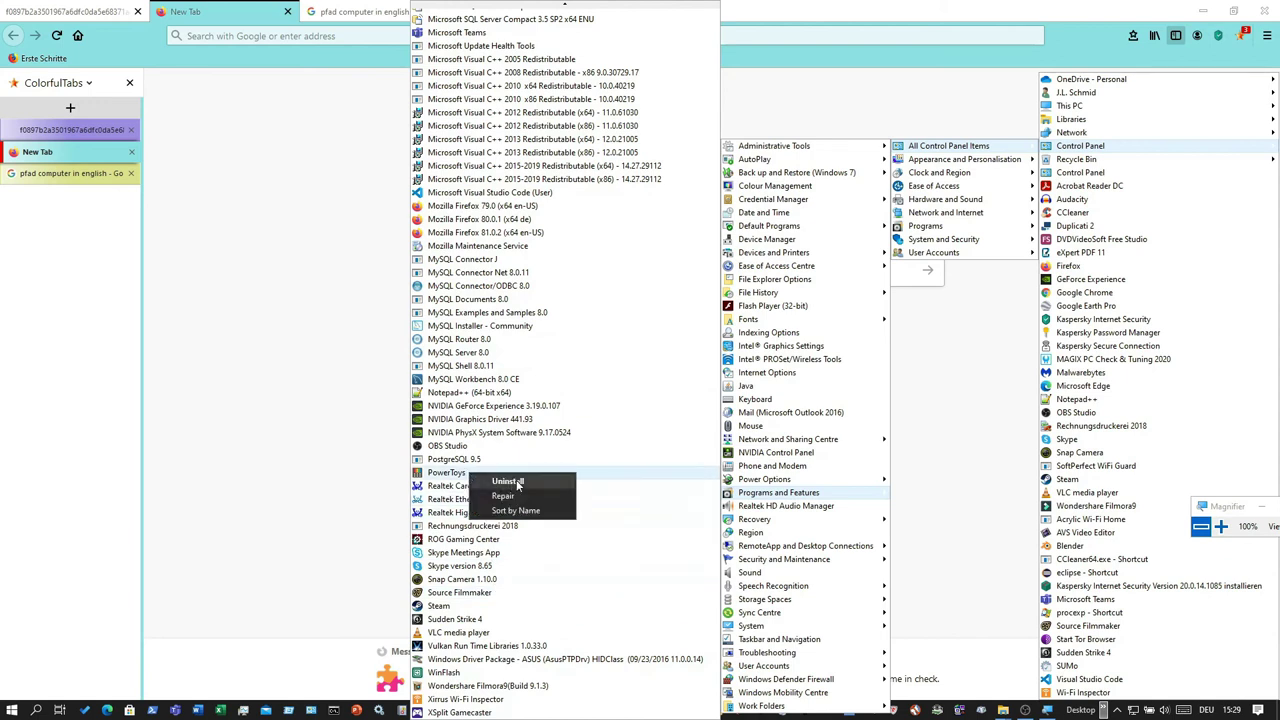
{"action": "left_click", "coordinate": [508, 482]}
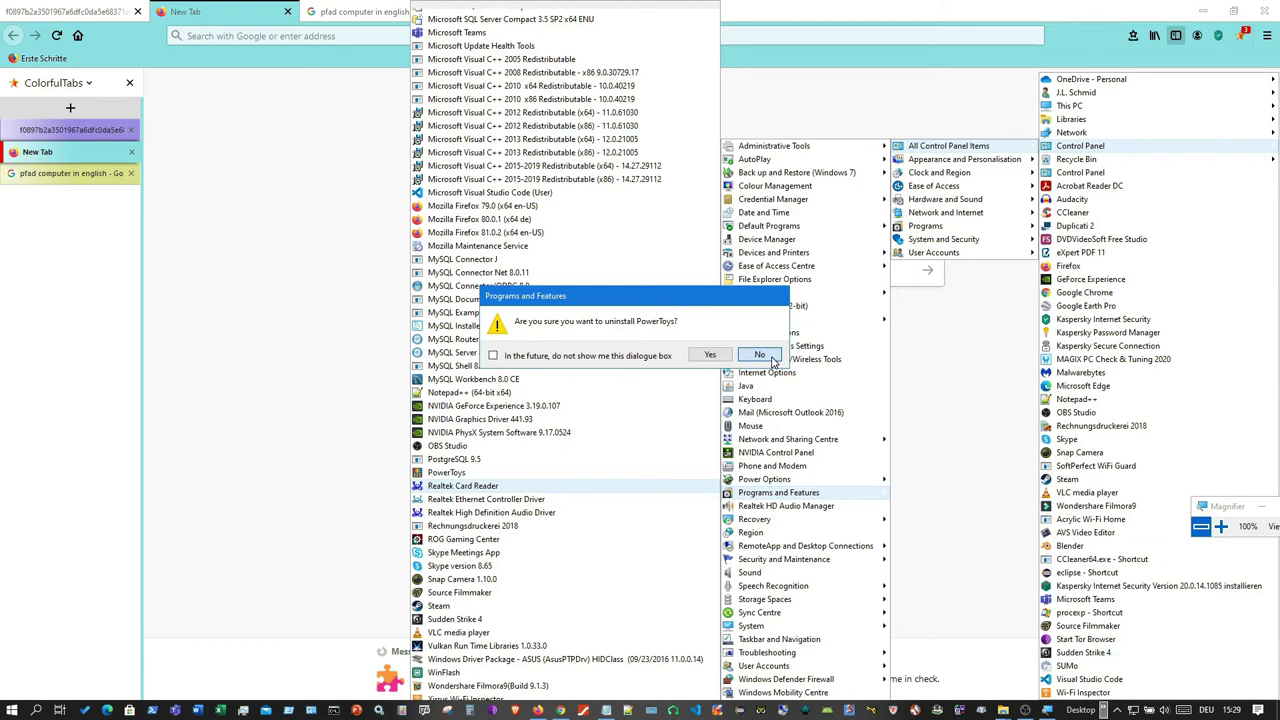
{"action": "left_click", "coordinate": [771, 359]}
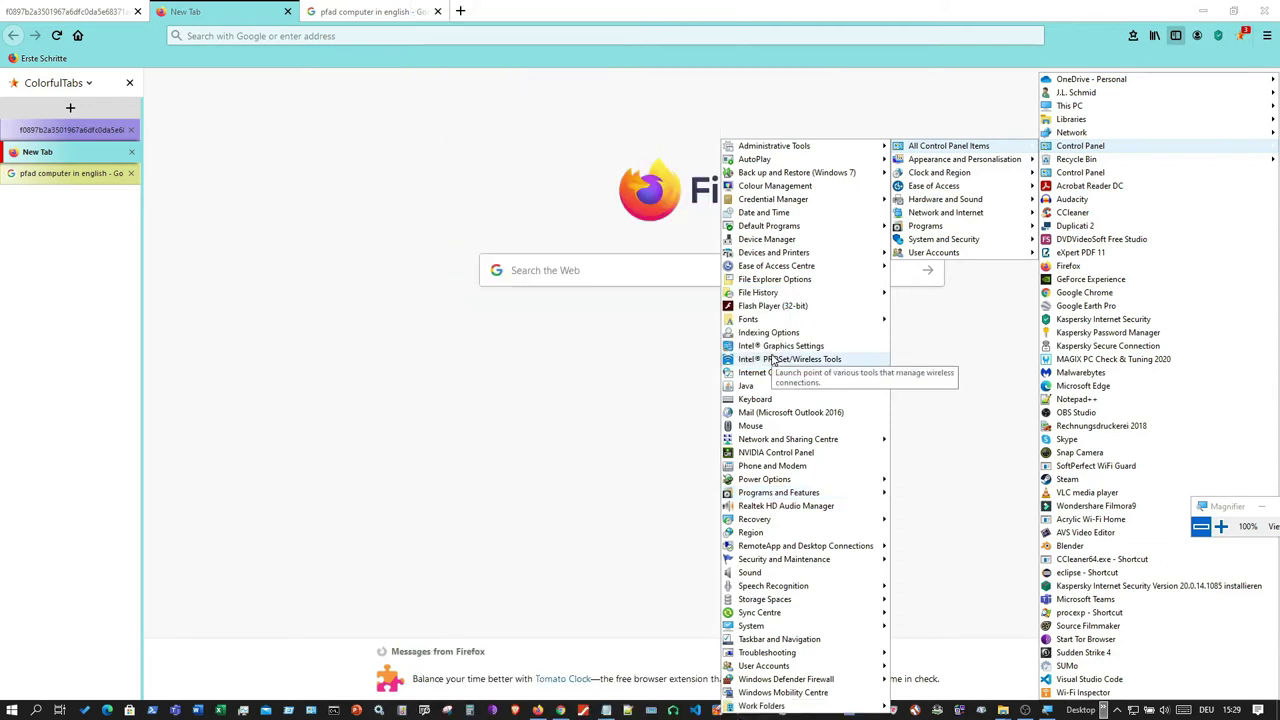
{"action": "key", "text": "super+i"}
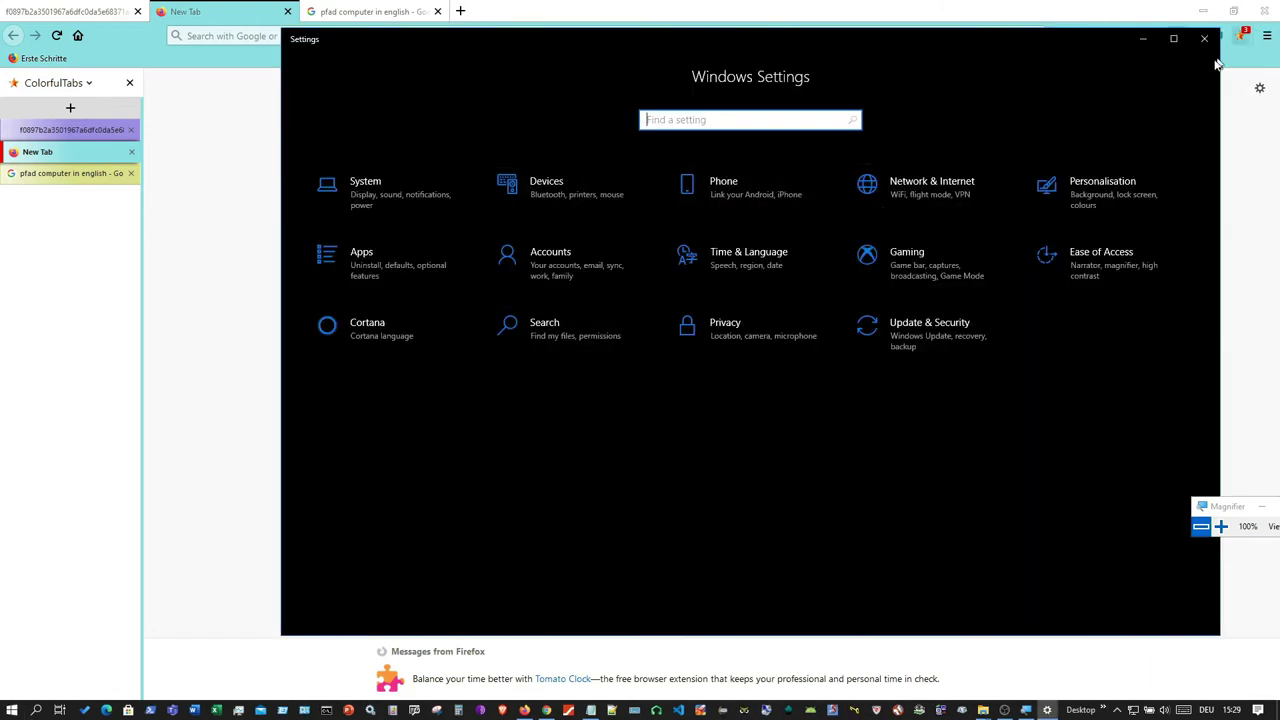
{"action": "left_click", "coordinate": [1204, 38]}
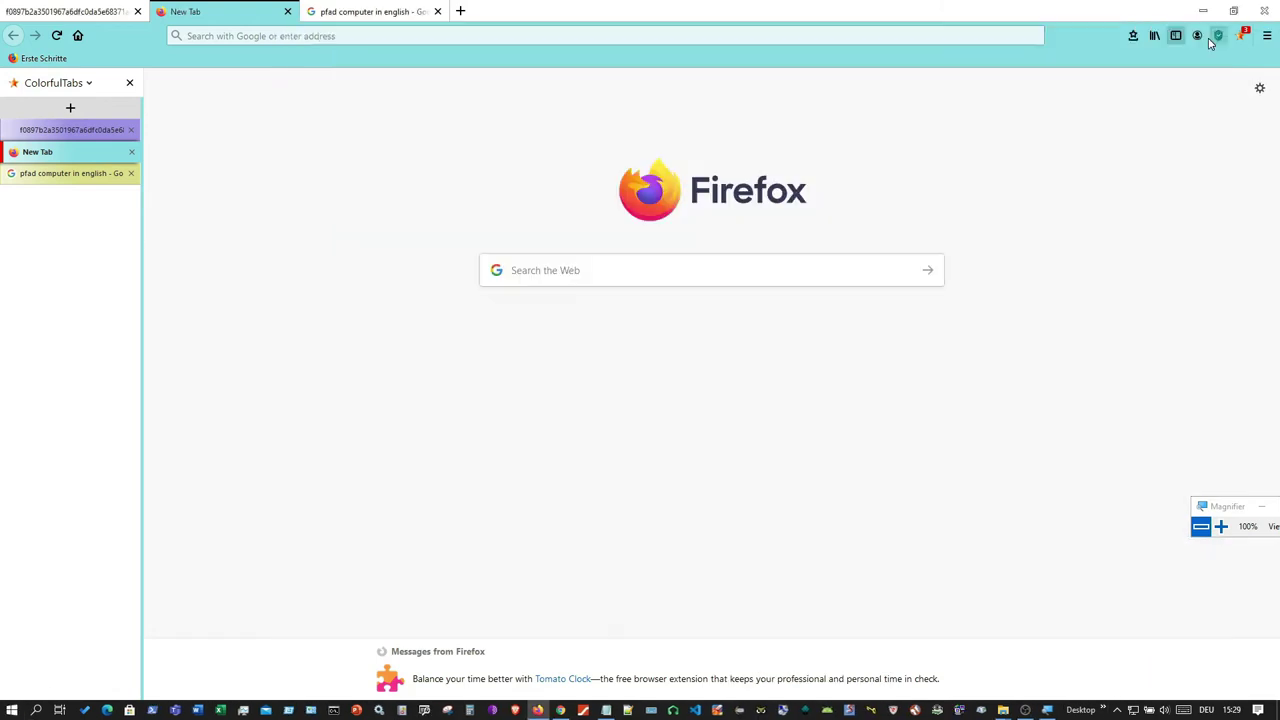
{"action": "left_click", "coordinate": [1103, 710]}
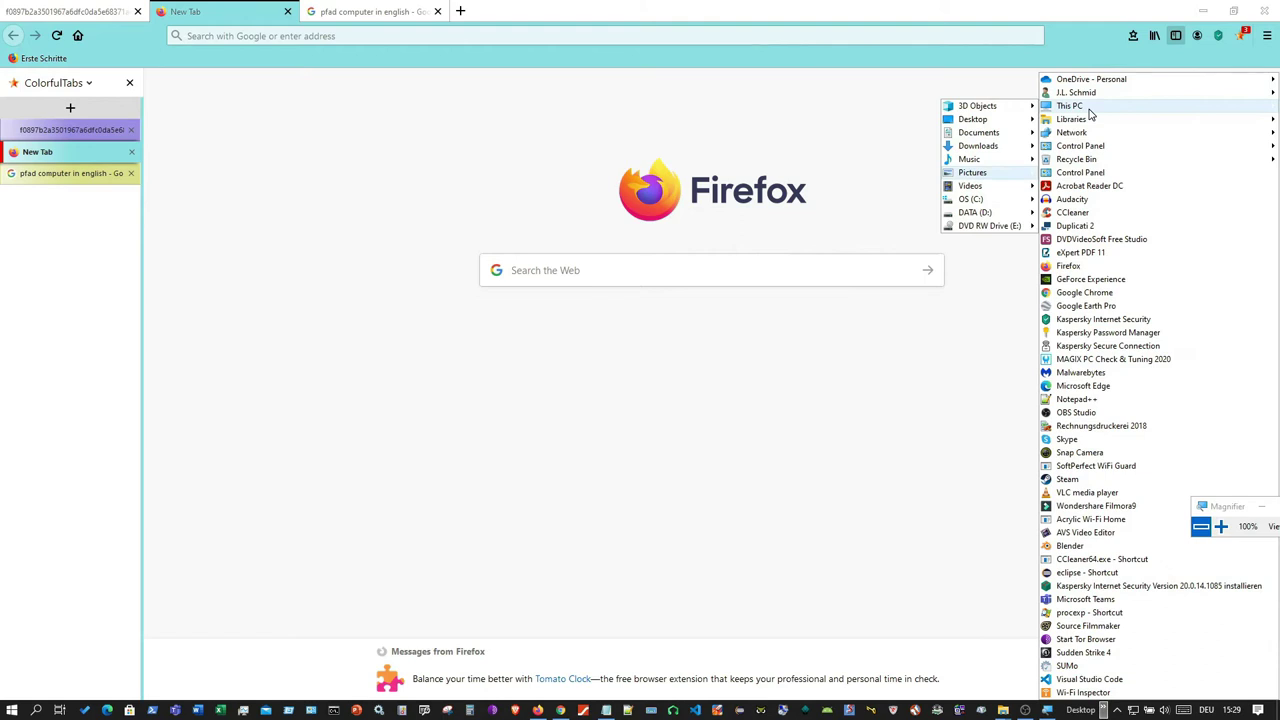
{"action": "mouse_move", "coordinate": [1080, 146]}
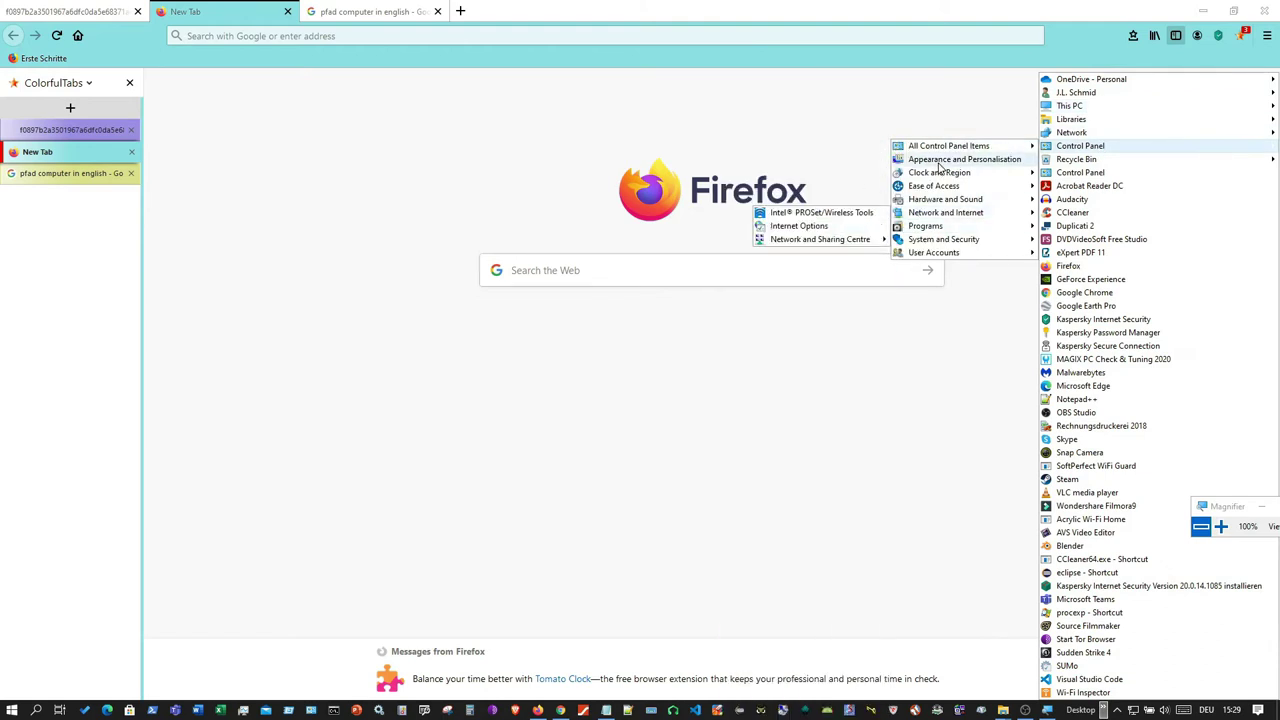
{"action": "mouse_move", "coordinate": [948, 146]}
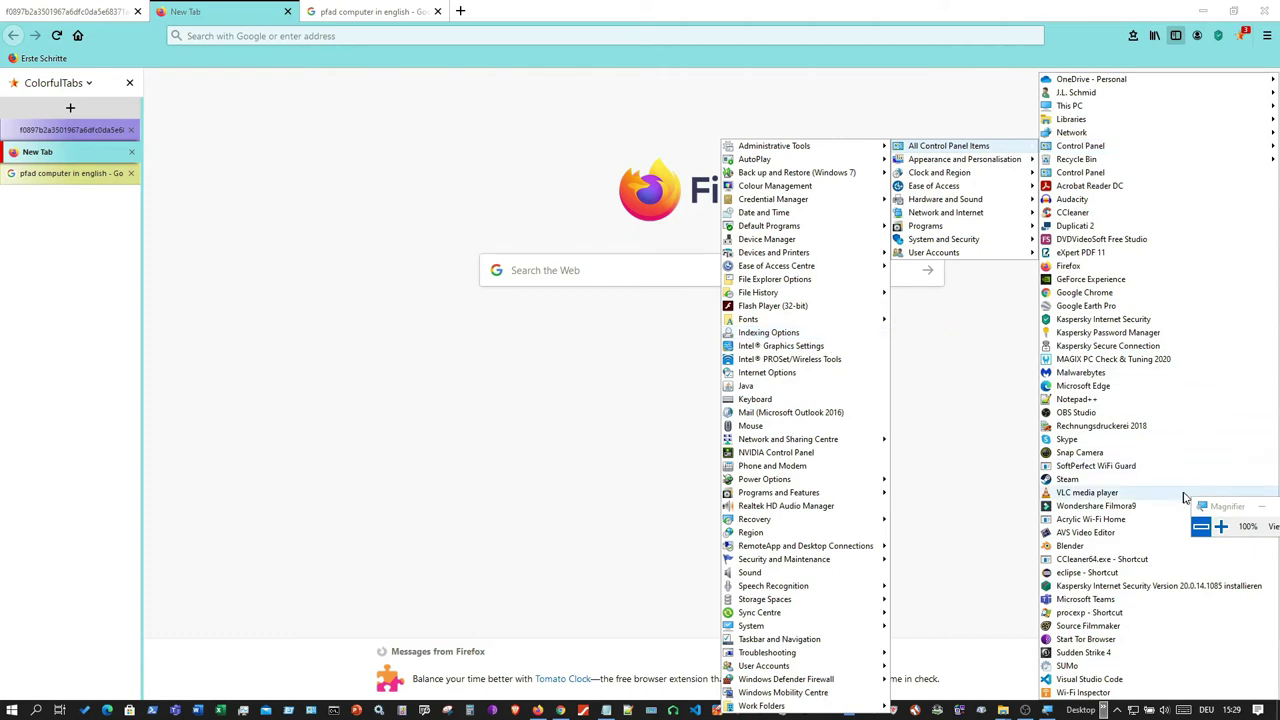
Magnify to 200% and reopen the Desktop toolbar's shortcut list over AVS Video Editor
{"action": "left_click", "coordinate": [1221, 527]}
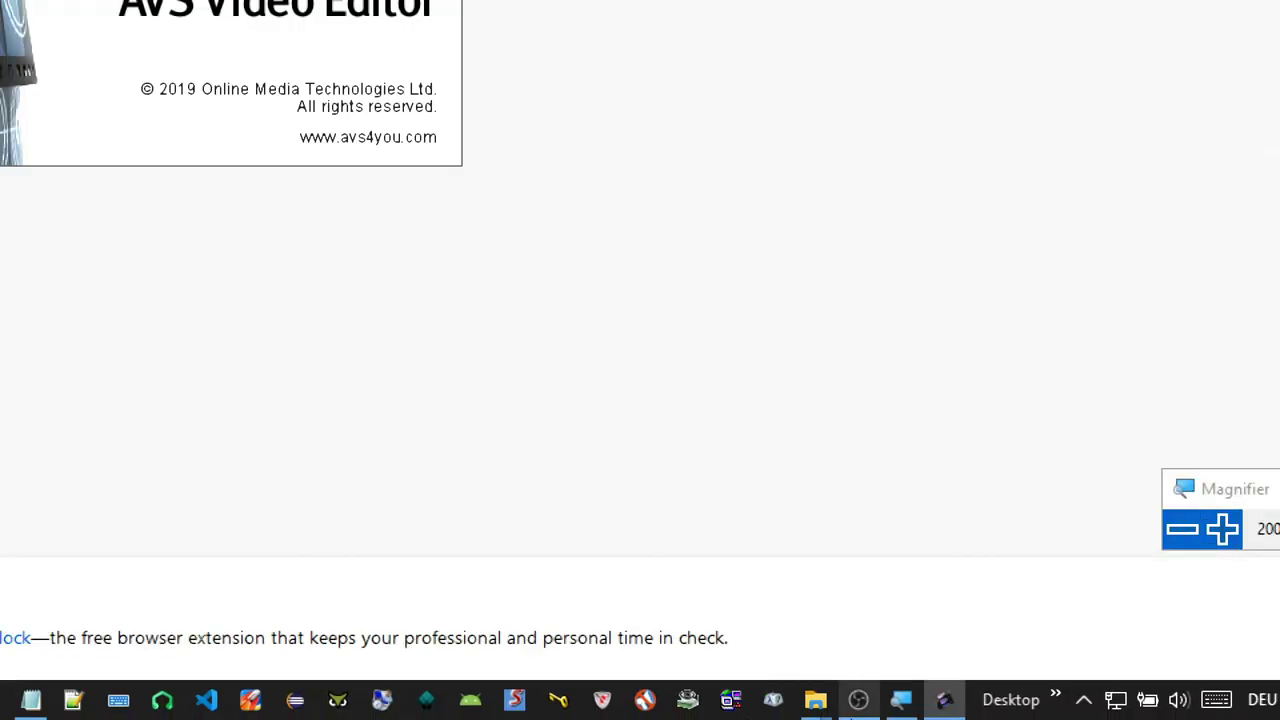
{"action": "left_click", "coordinate": [1058, 700]}
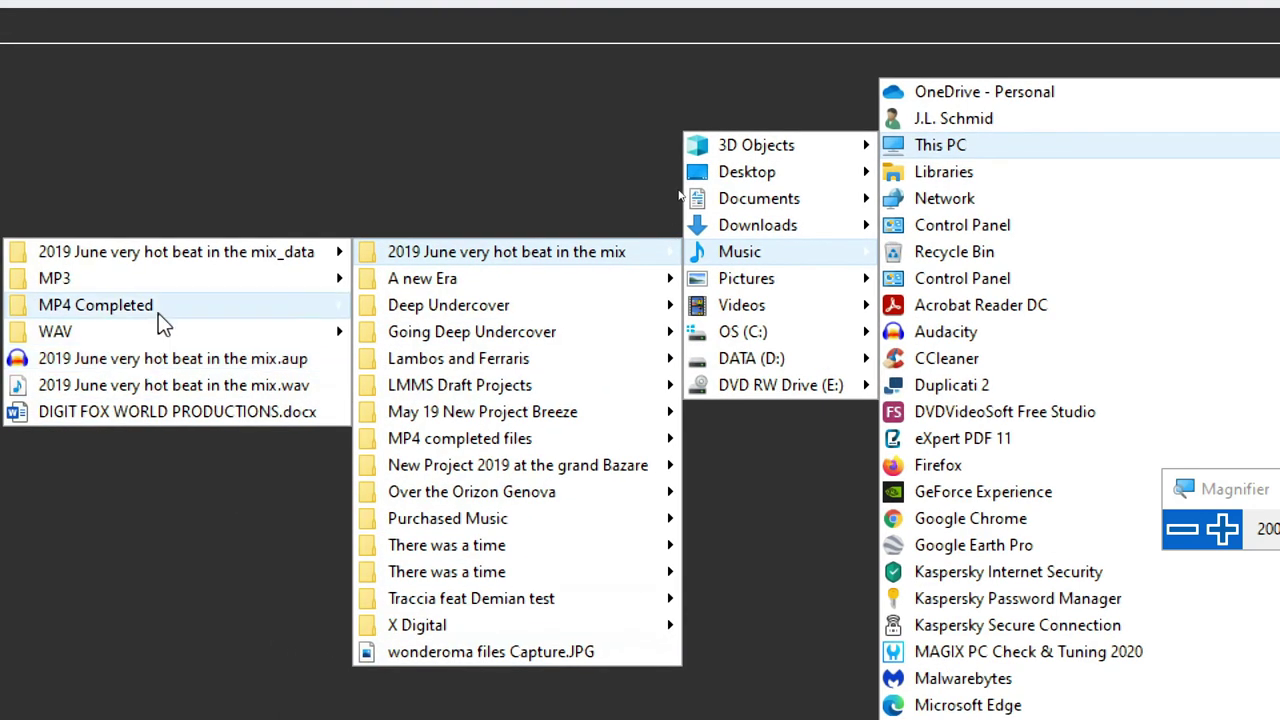
{"action": "mouse_move", "coordinate": [429, 546]}
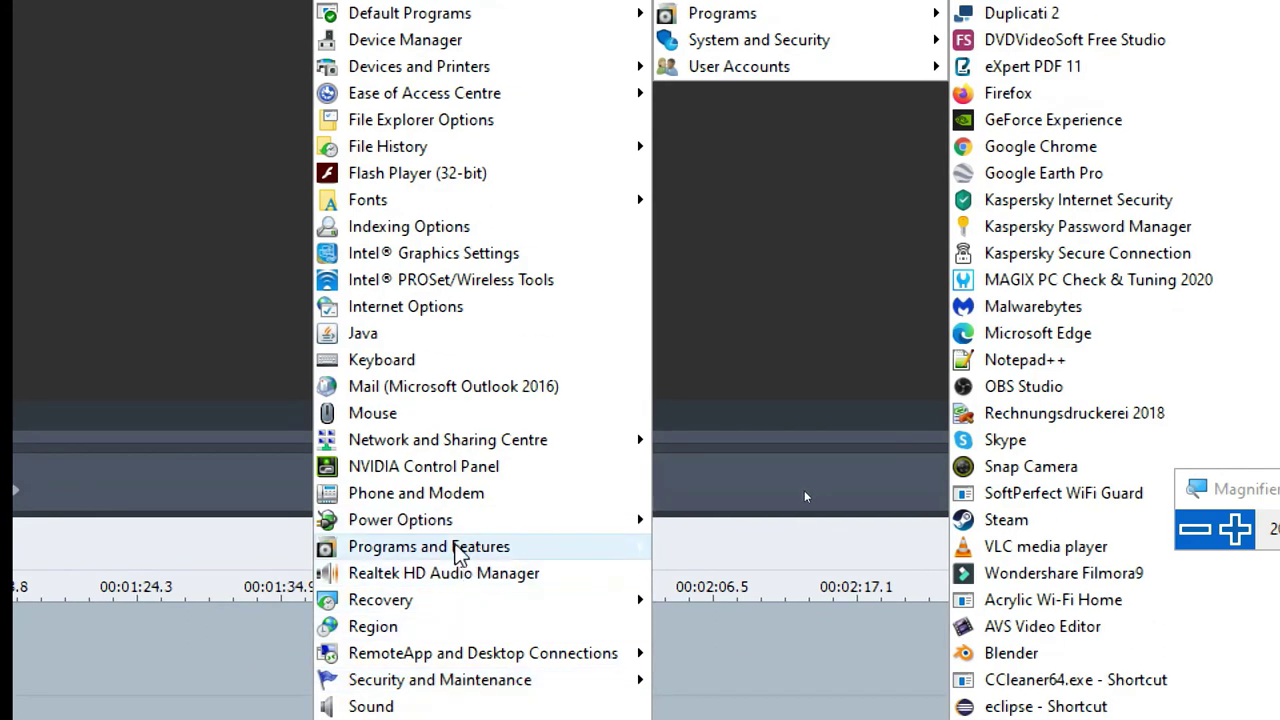
Open Programs and Features from the cascading Control Panel submenu to show installed programs
{"action": "left_click", "coordinate": [457, 552]}
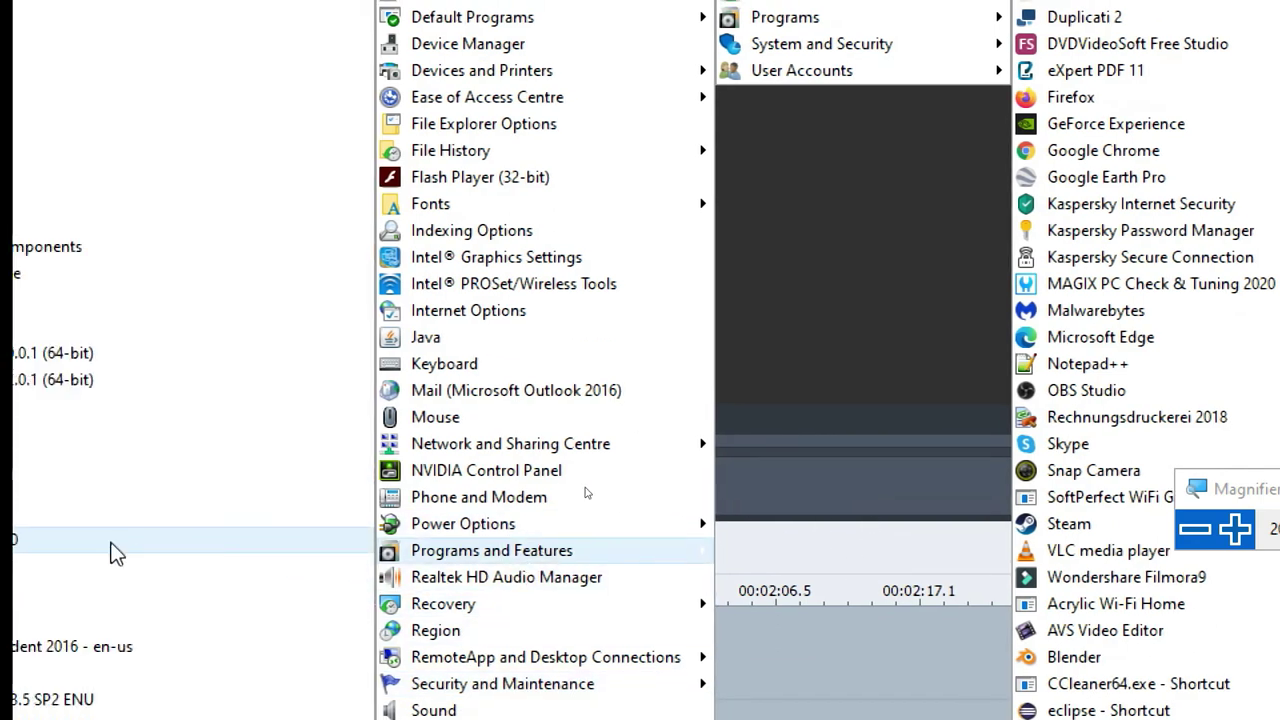